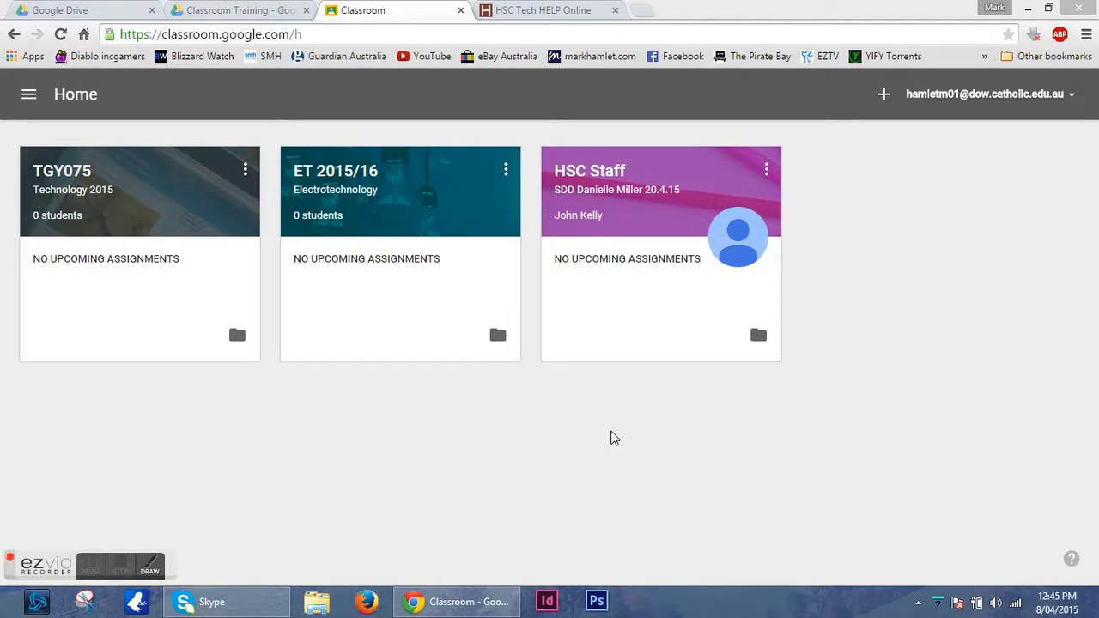
Create a class named TGY089 with the section Technology 2015.
{"action": "left_click", "coordinate": [884, 94]}
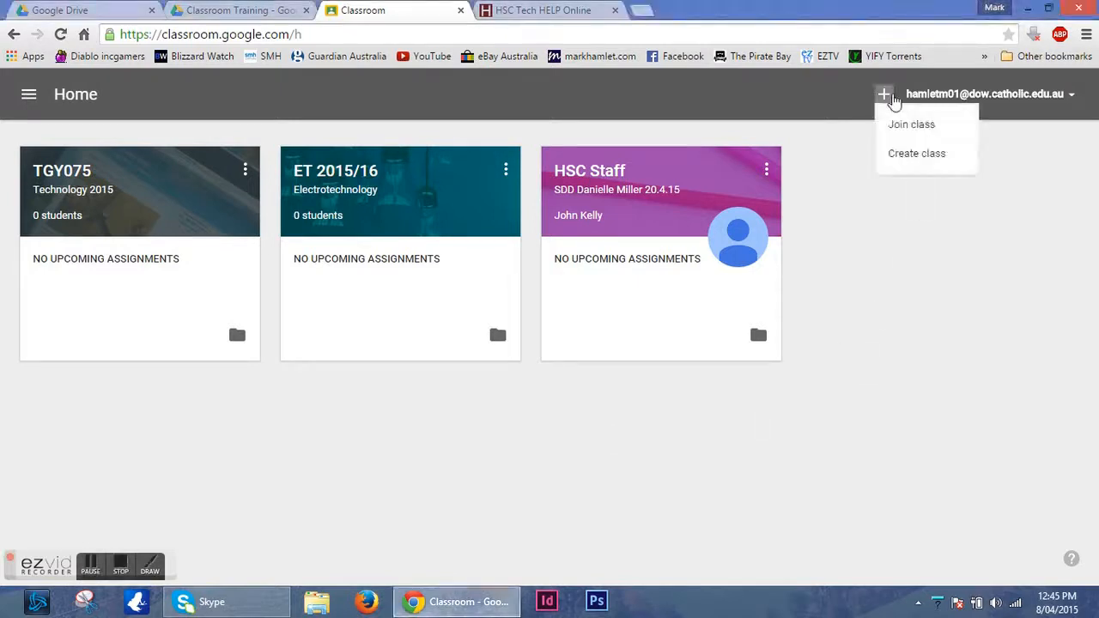
{"action": "left_click", "coordinate": [953, 163]}
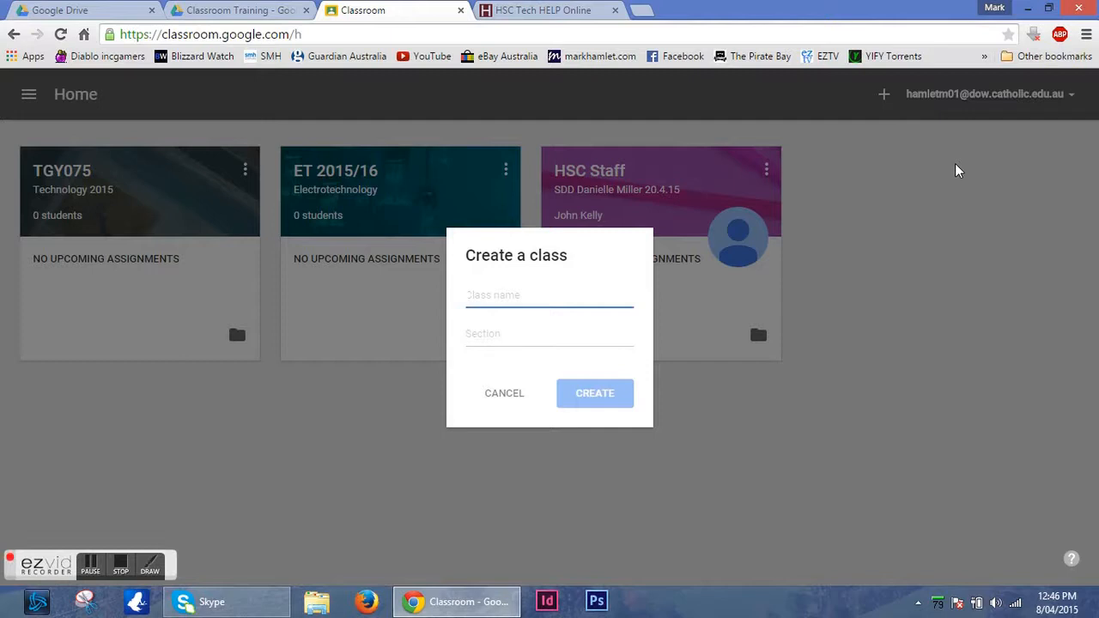
{"action": "type", "text": "TGY089"}
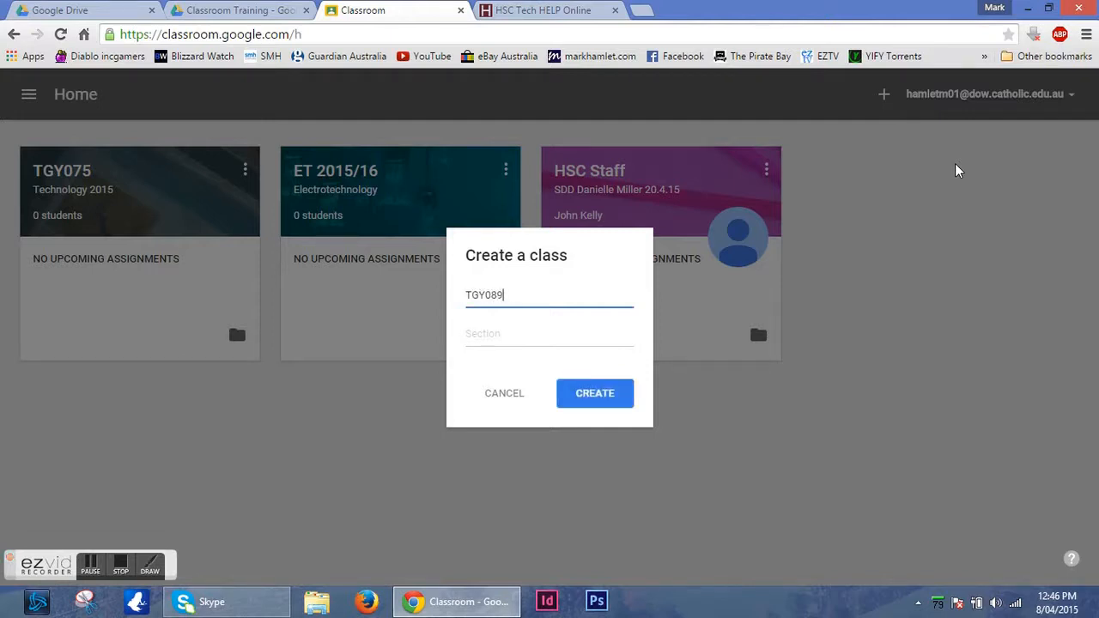
{"action": "left_click", "coordinate": [955, 164]}
{"action": "left_click", "coordinate": [558, 337]}
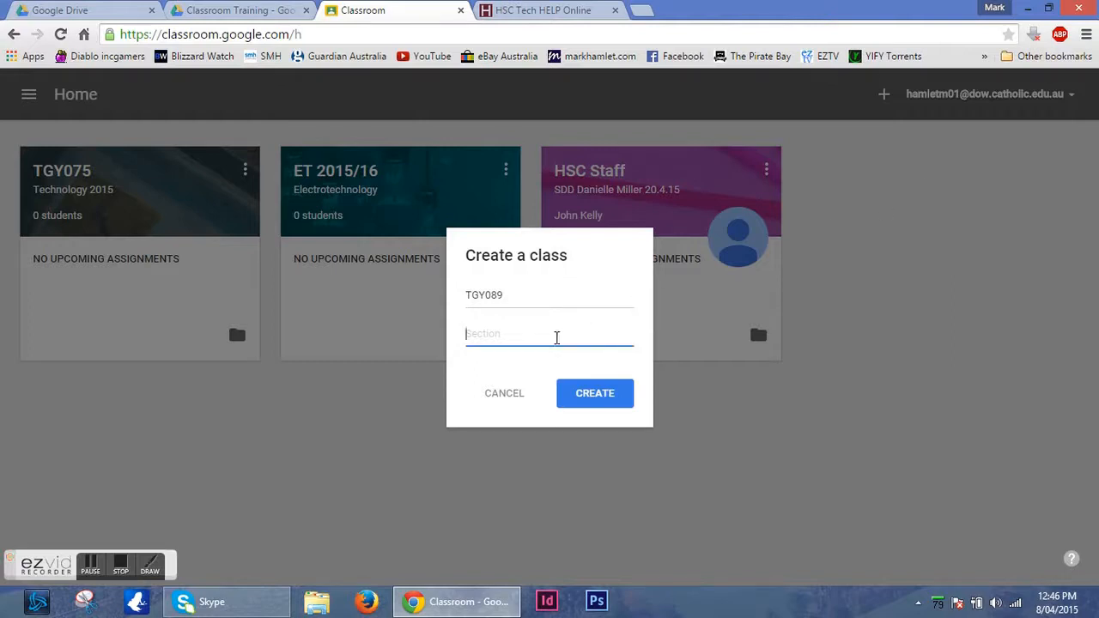
{"action": "type", "text": "Technology 2015"}
{"action": "left_click", "coordinate": [626, 399]}
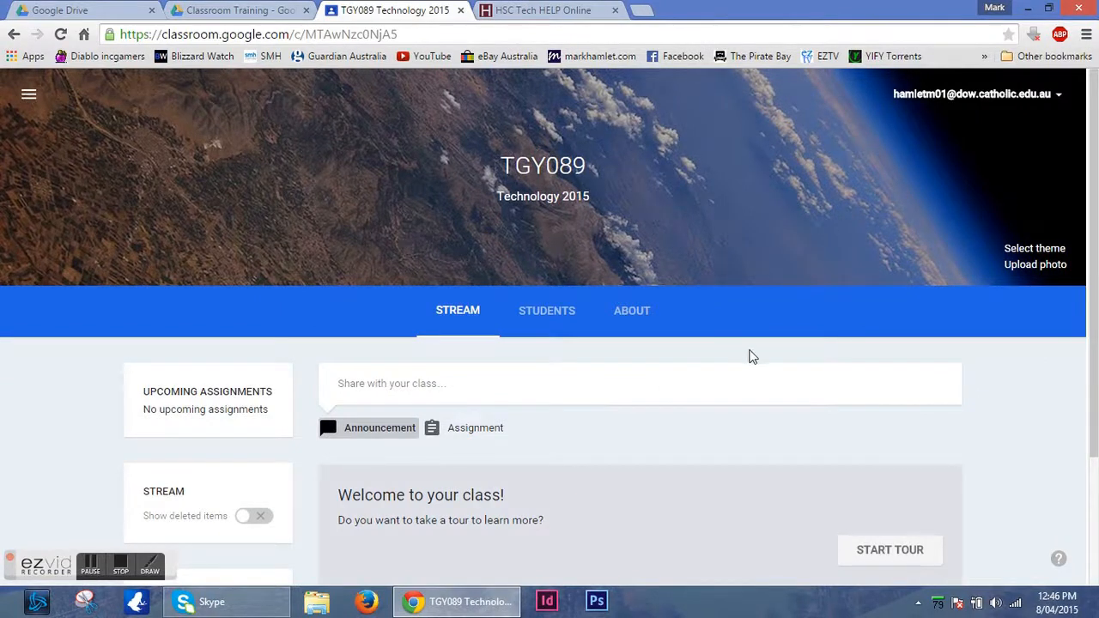
{"action": "scroll", "coordinate": [751, 356], "scroll_direction": "down", "scroll_amount": 2}
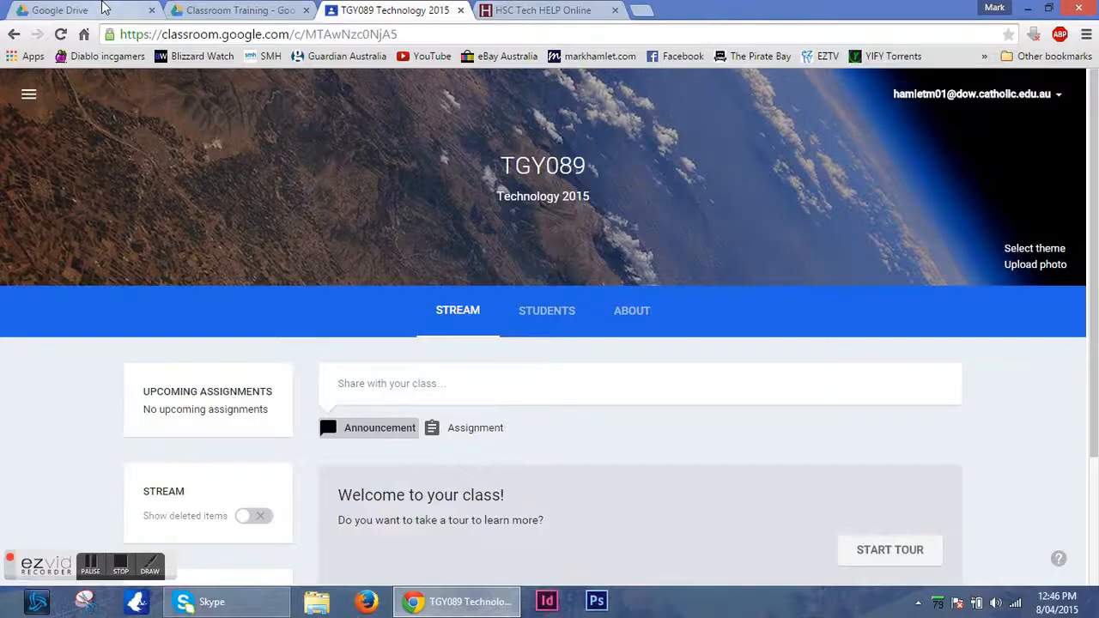
Switch to Google Drive, refresh the Classroom folder and select the TGY089 Technology 2015 folder.
{"action": "left_click", "coordinate": [96, 9]}
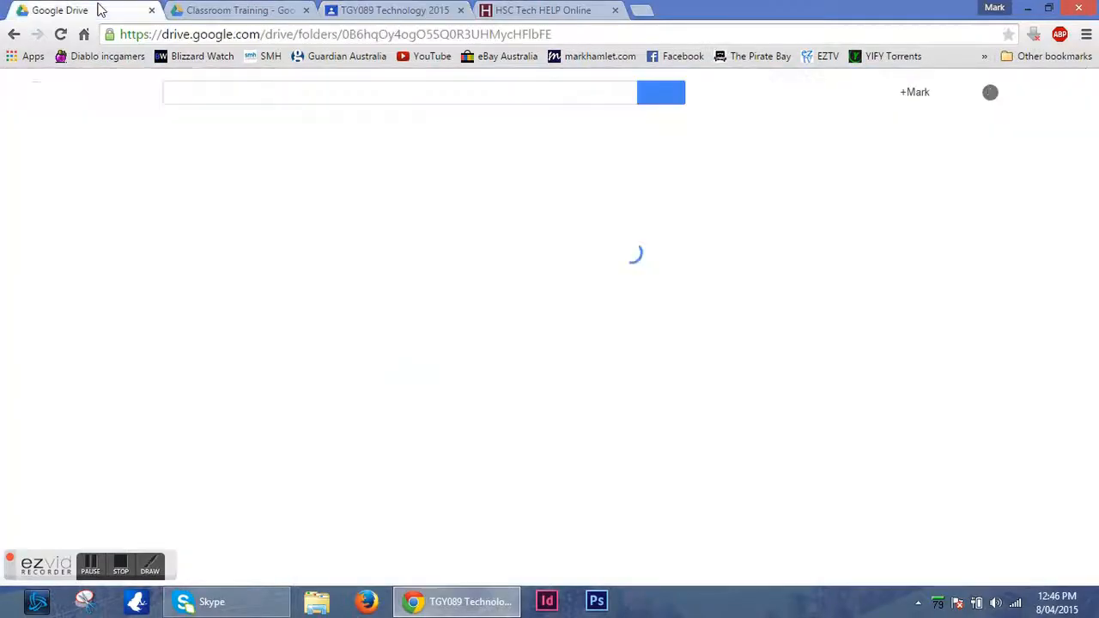
{"action": "left_click", "coordinate": [60, 34]}
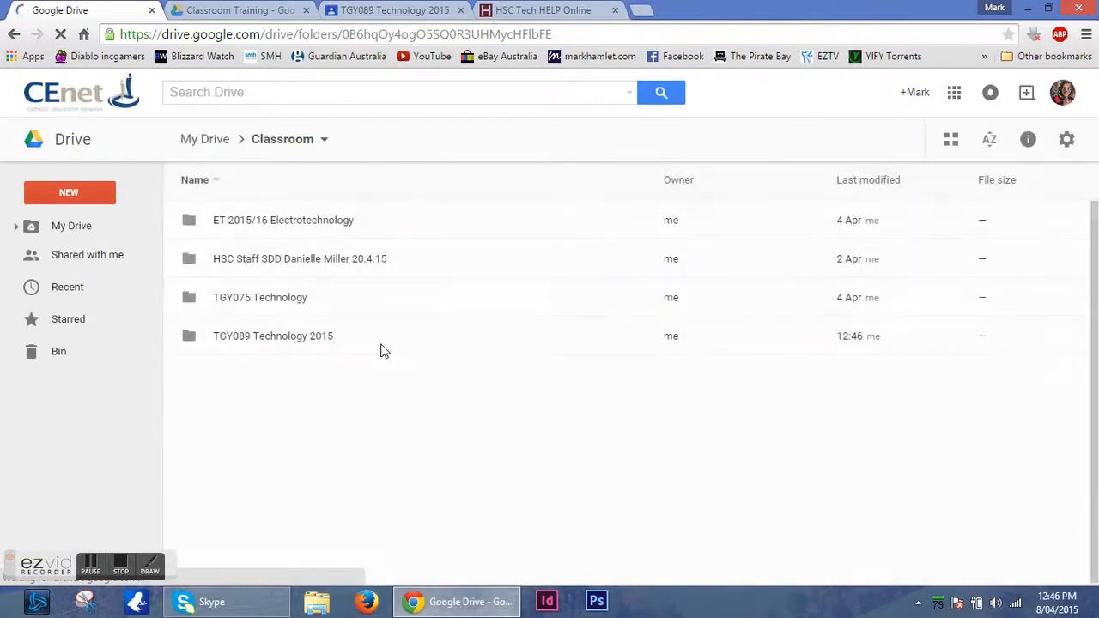
{"action": "left_click", "coordinate": [348, 342]}
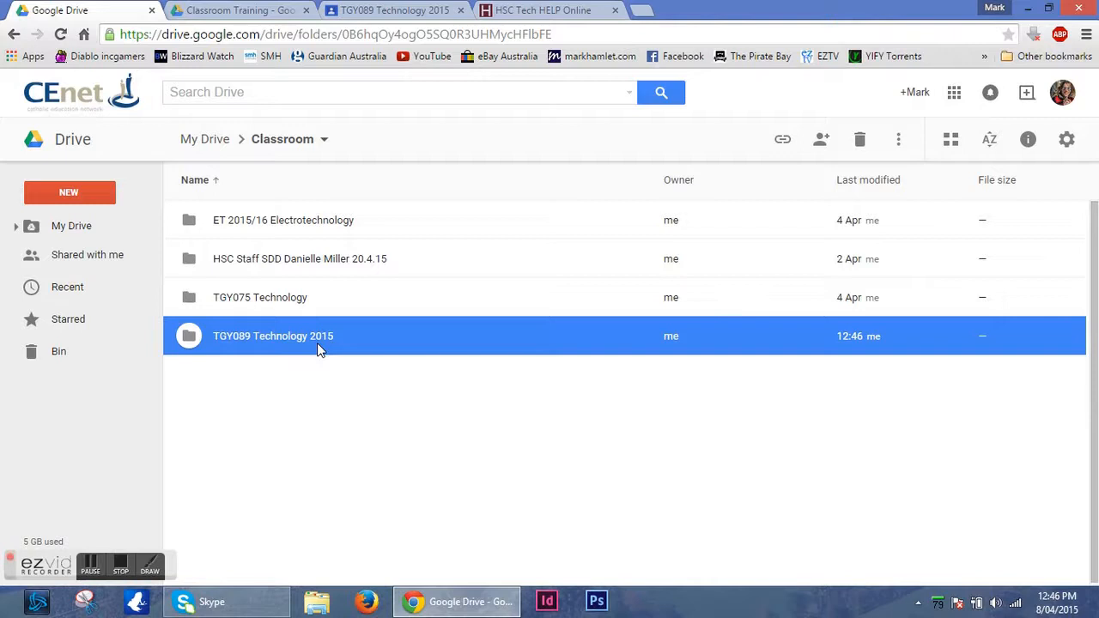
Return to the TGY089 class and set its theme to the gallery image of grey robot figures in a classroom.
{"action": "left_click", "coordinate": [384, 12]}
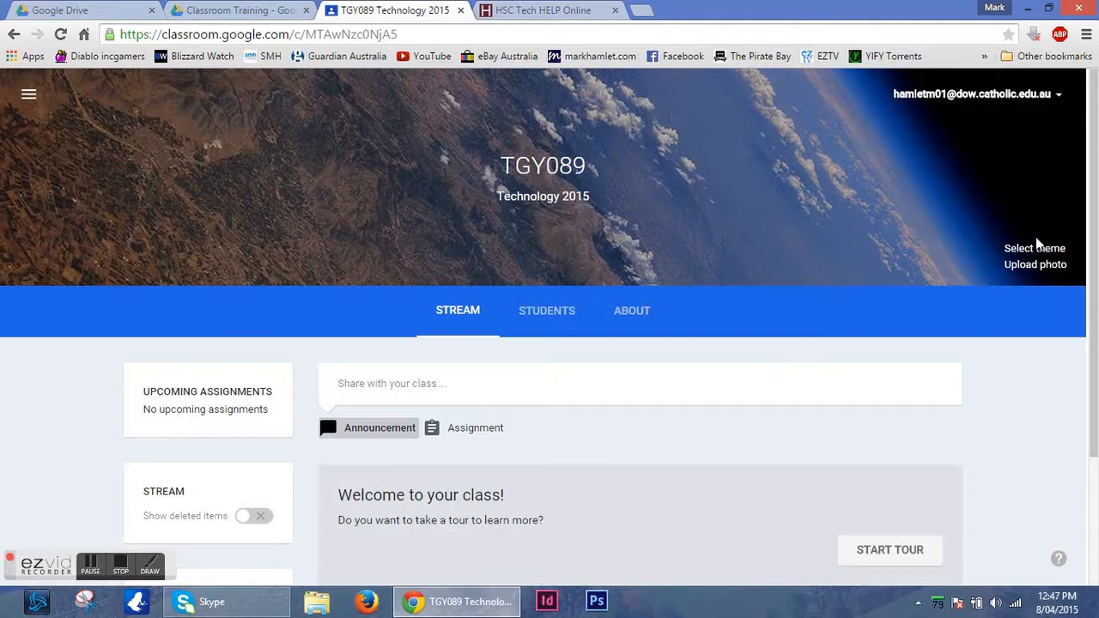
{"action": "left_click", "coordinate": [1036, 248]}
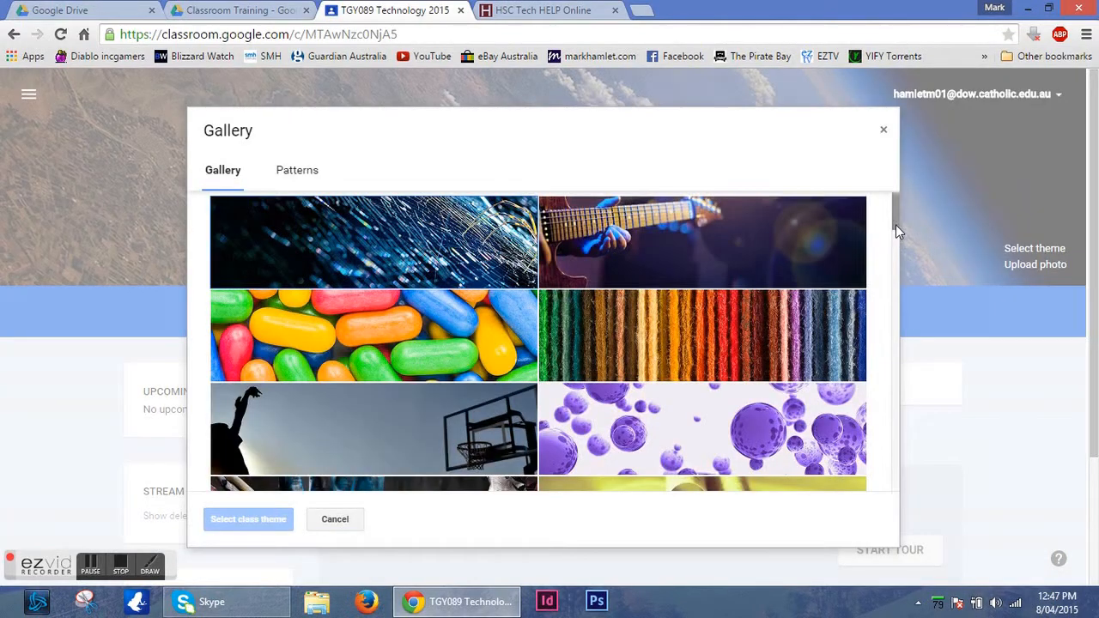
{"action": "left_click_drag", "start_coordinate": [896, 224], "coordinate": [902, 386]}
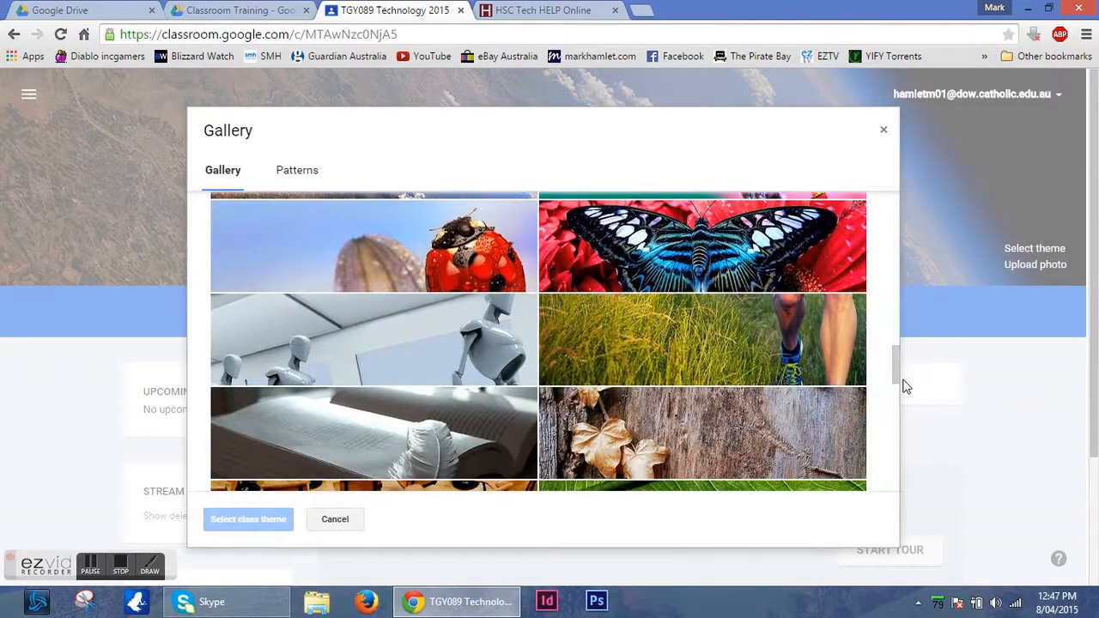
{"action": "left_click", "coordinate": [431, 328]}
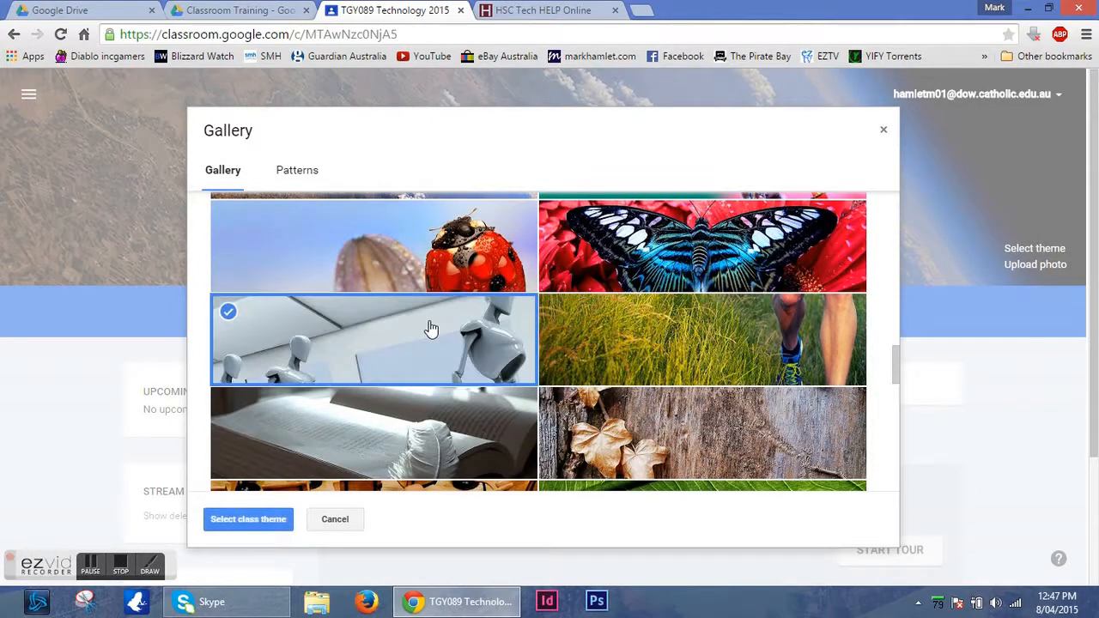
{"action": "left_click", "coordinate": [264, 521]}
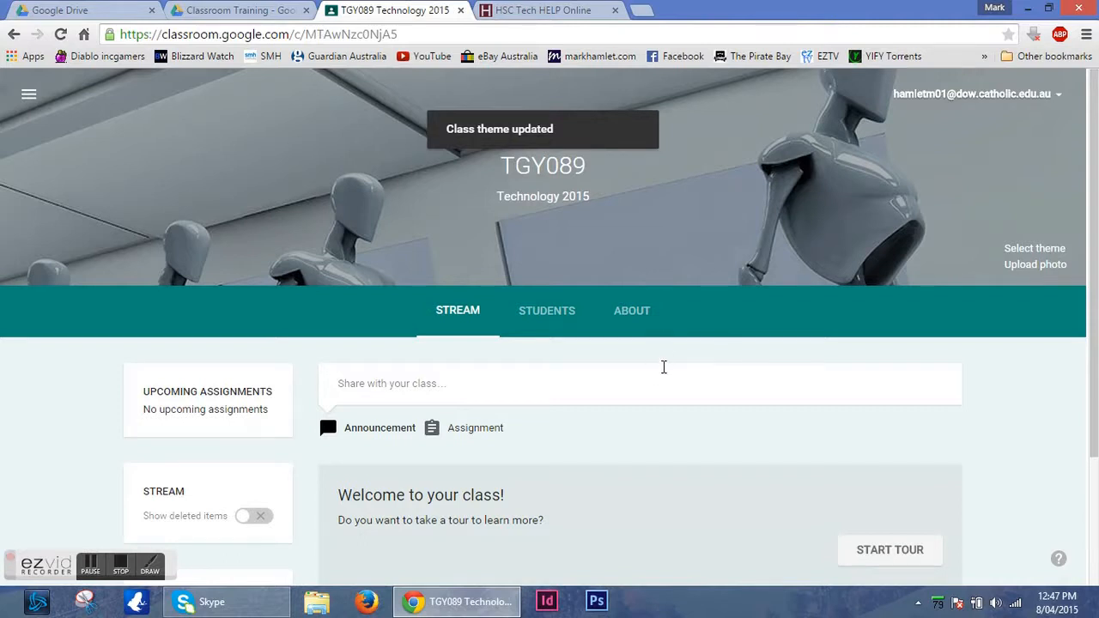
Fill in the class's About details with the title Technology, description "Info Sysytems" and room 1, and save them.
{"action": "left_click", "coordinate": [636, 318]}
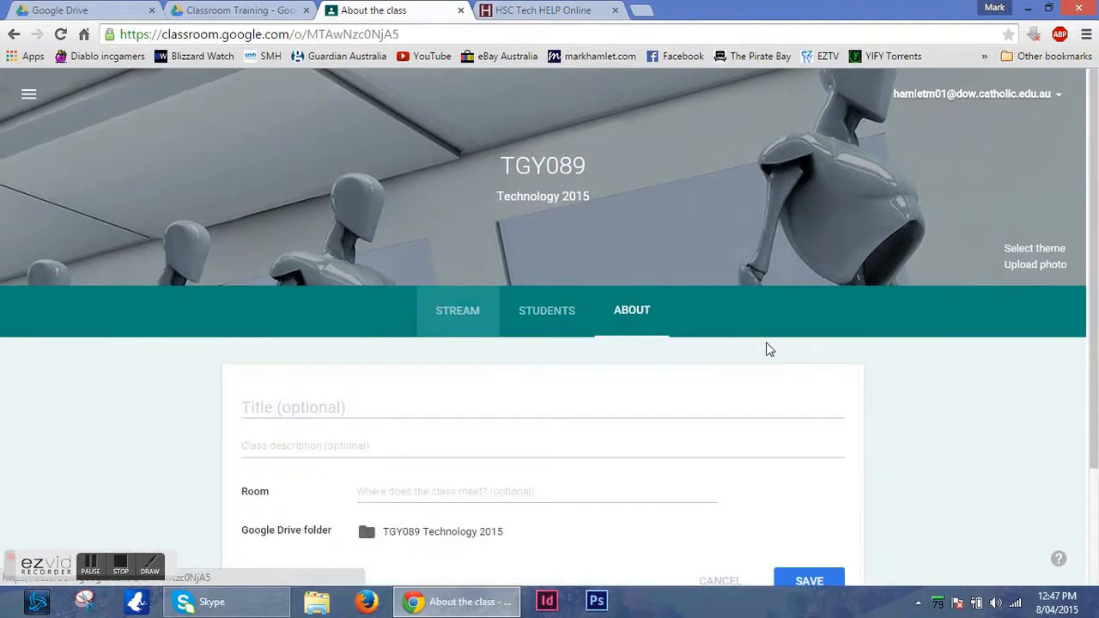
{"action": "scroll", "coordinate": [870, 376], "scroll_direction": "down", "scroll_amount": 2}
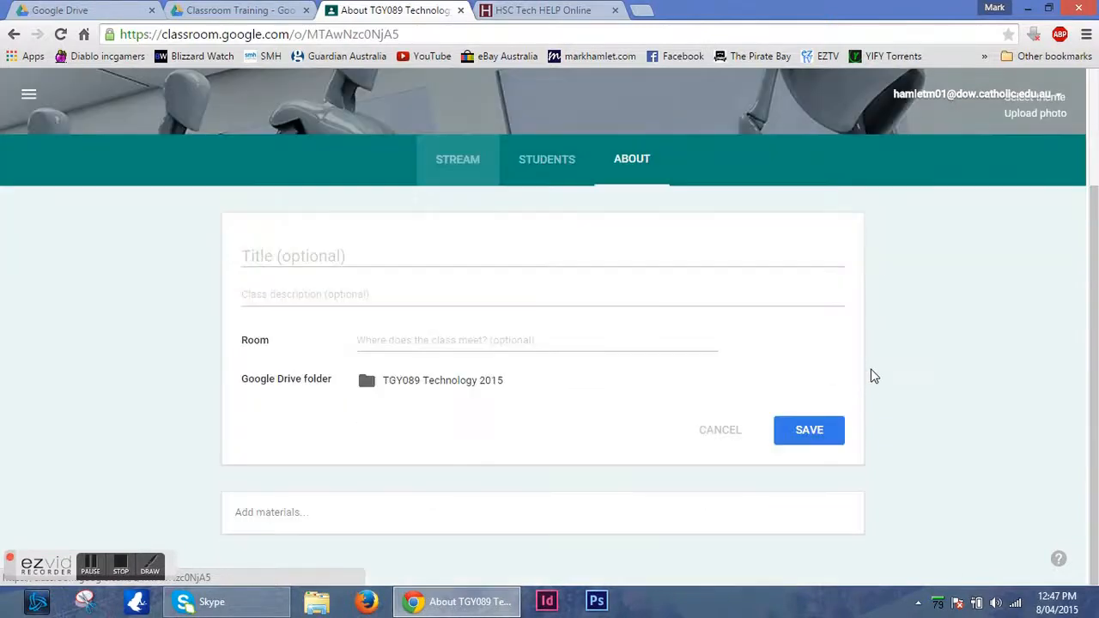
{"action": "left_click", "coordinate": [349, 261]}
{"action": "type", "text": "Technology"}
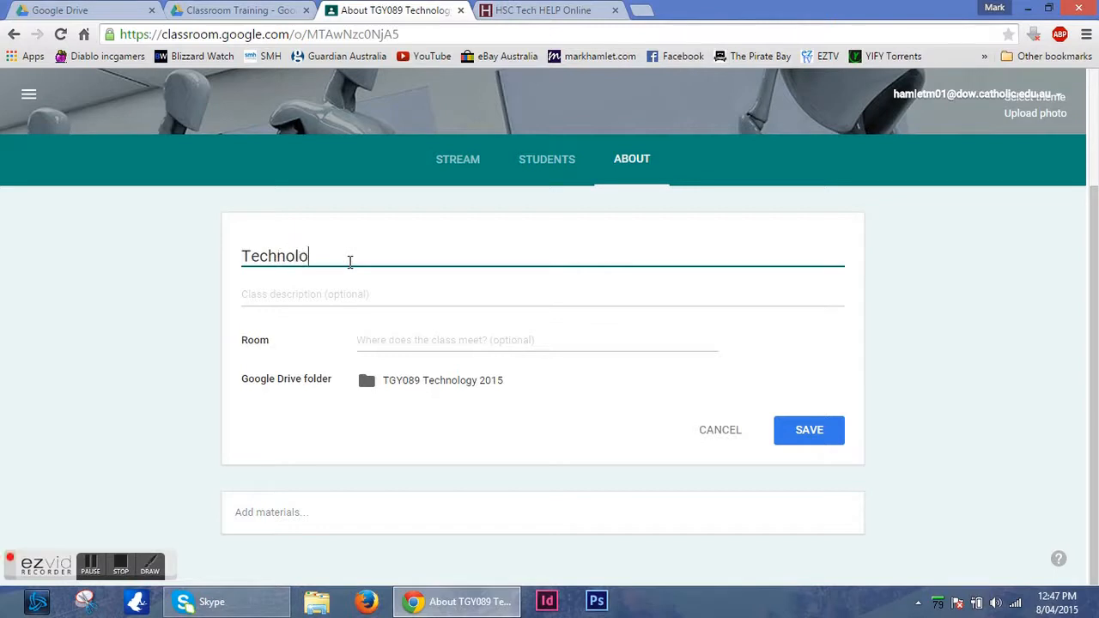
{"action": "left_click", "coordinate": [337, 293]}
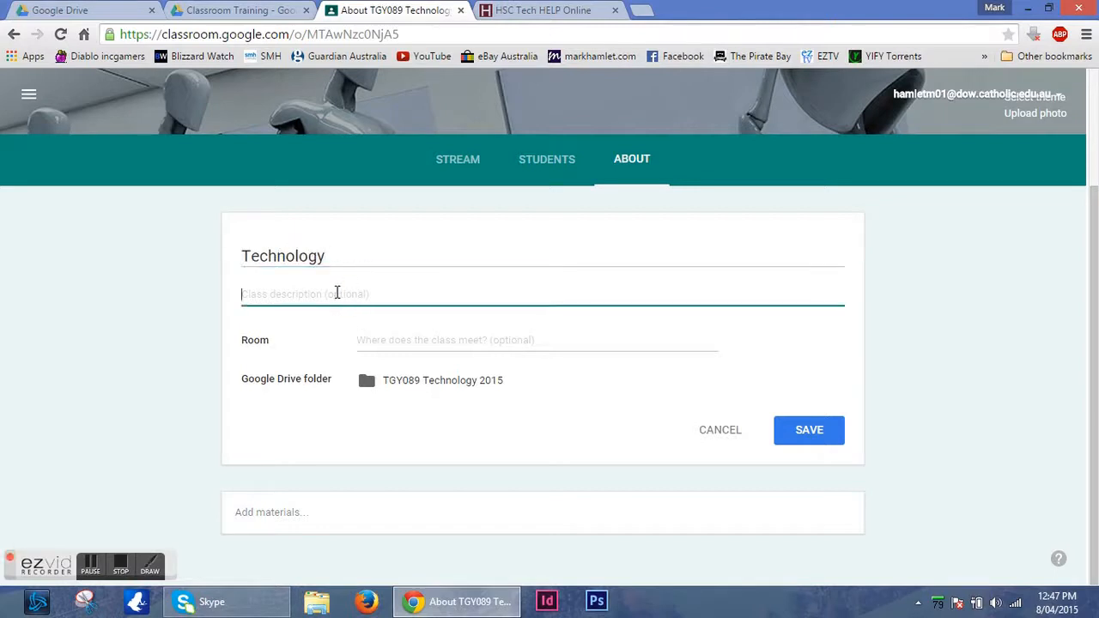
{"action": "type", "text": "Info"}
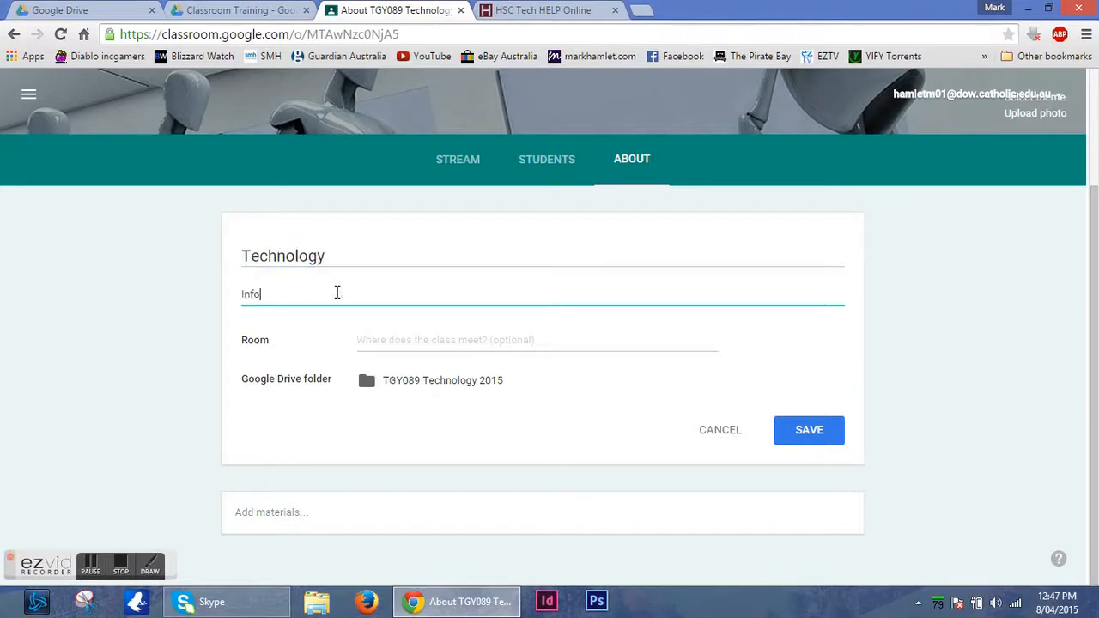
{"action": "type", "text": " Sysytems"}
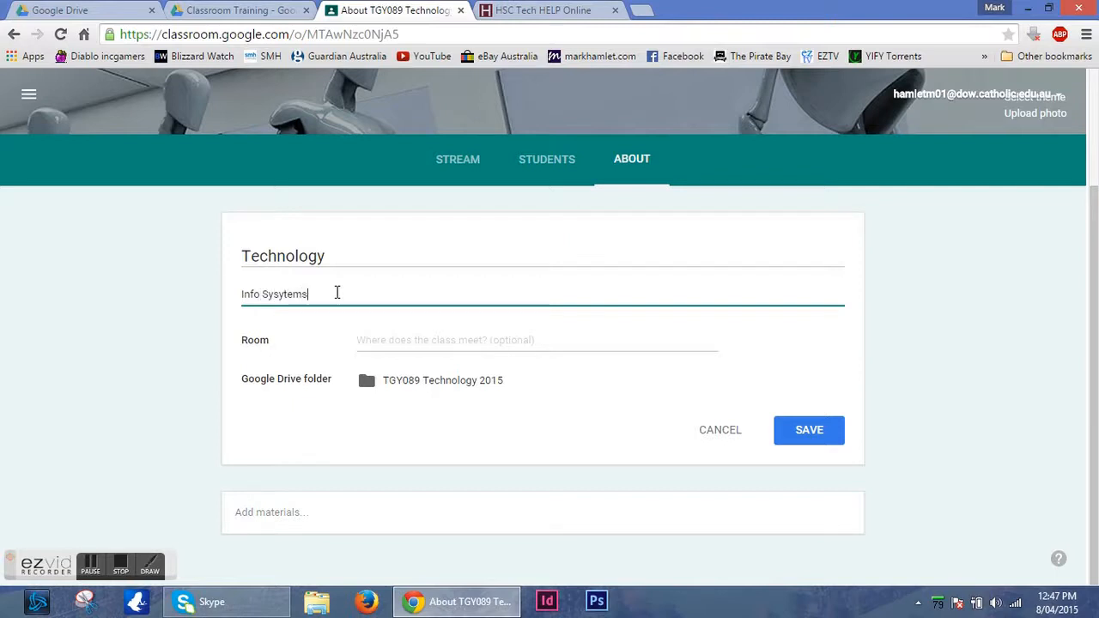
{"action": "left_click", "coordinate": [368, 337]}
{"action": "type", "text": "1"}
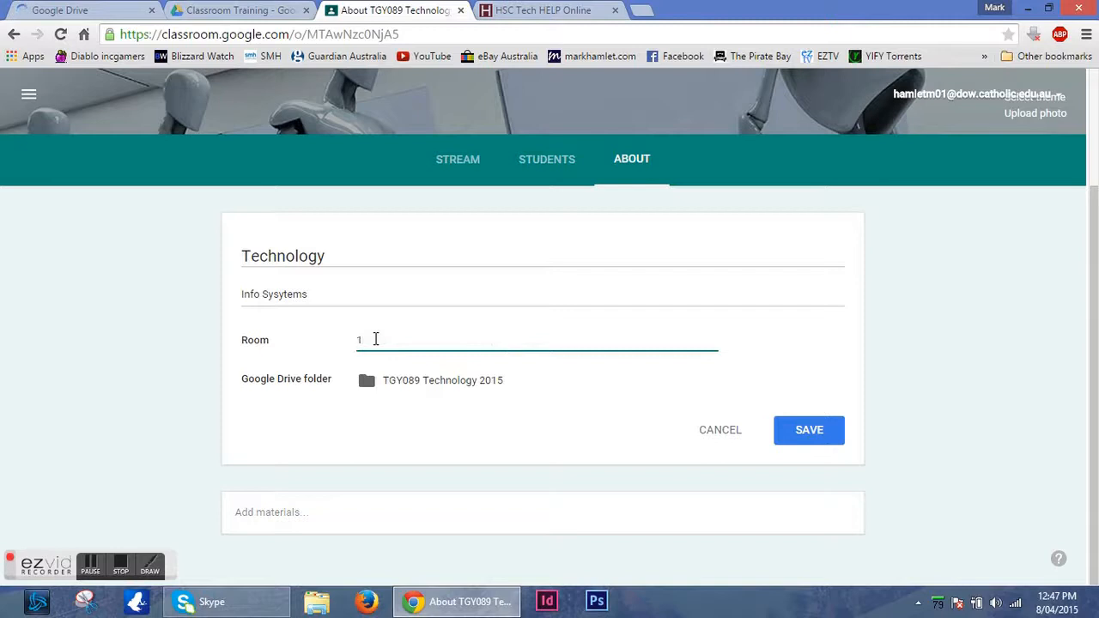
{"action": "left_click", "coordinate": [831, 423]}
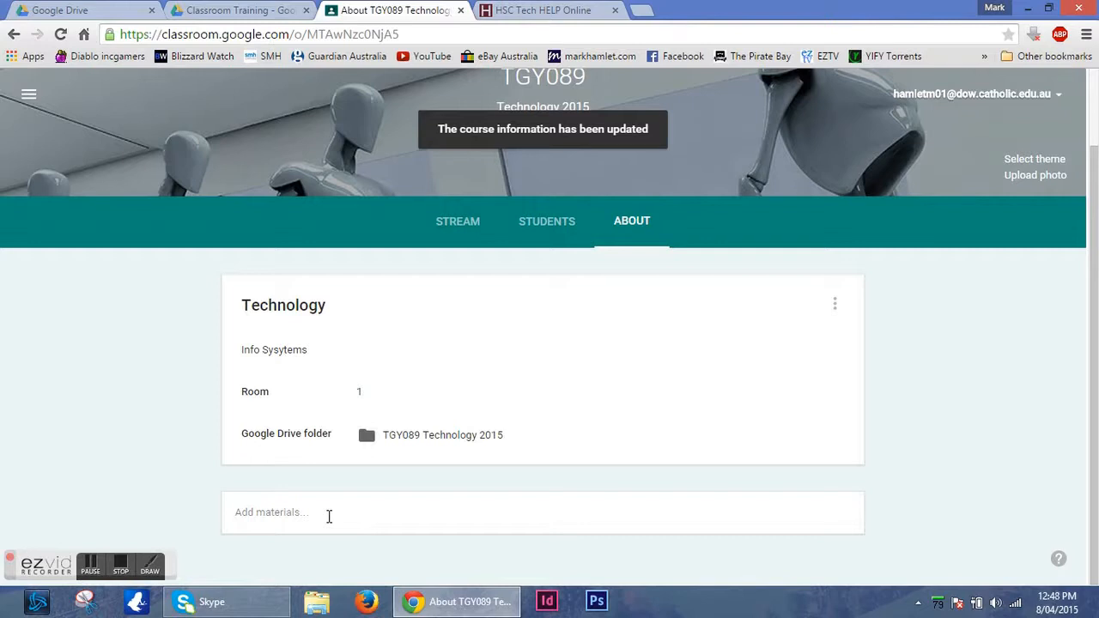
In Google Drive's Classroom Training folder, share the Resources folder so that anyone with the link can view it.
{"action": "left_click", "coordinate": [237, 10]}
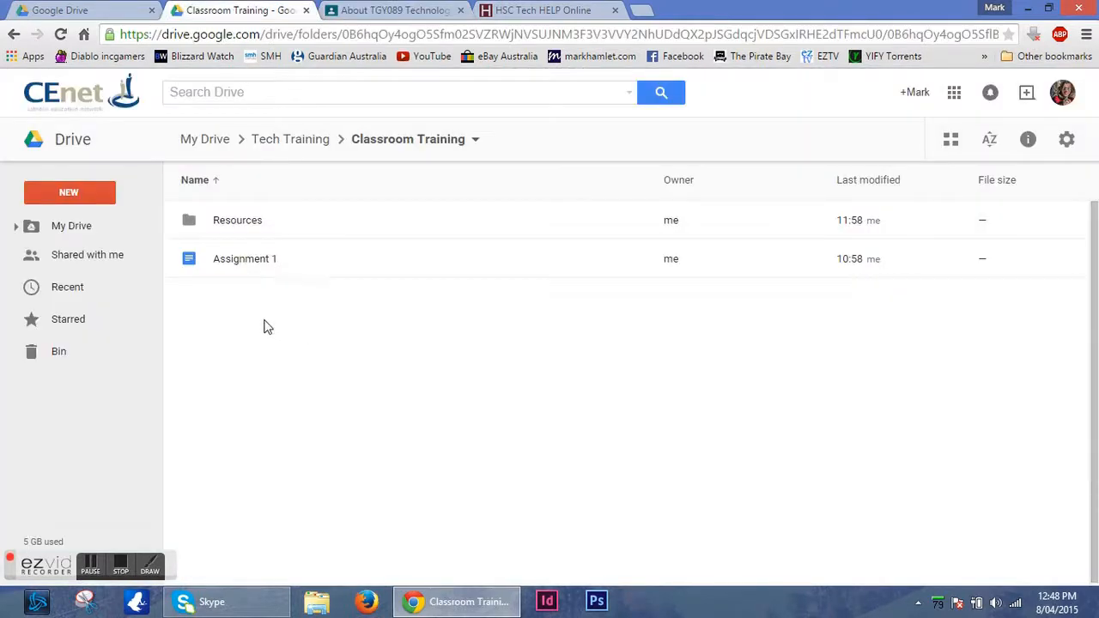
{"action": "left_click", "coordinate": [238, 222]}
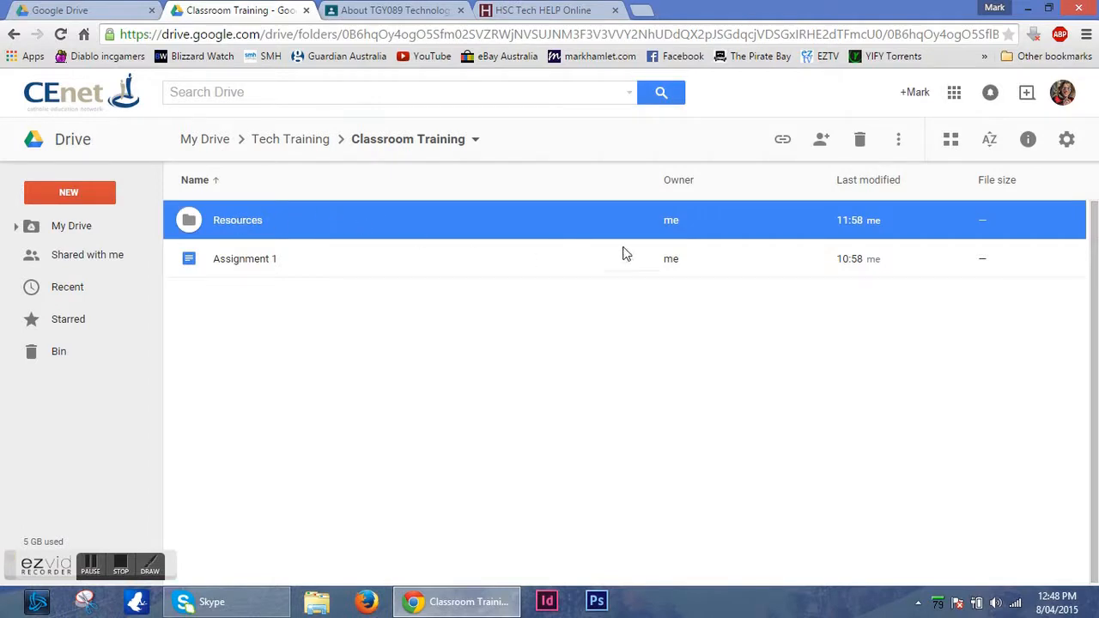
{"action": "left_click", "coordinate": [788, 141]}
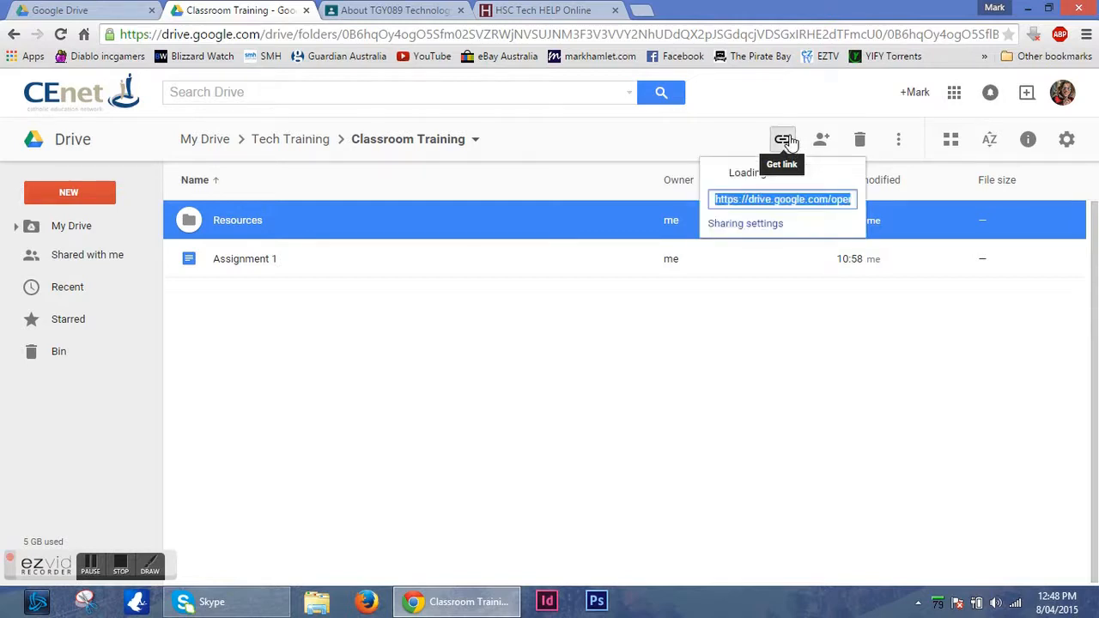
{"action": "left_click", "coordinate": [767, 225]}
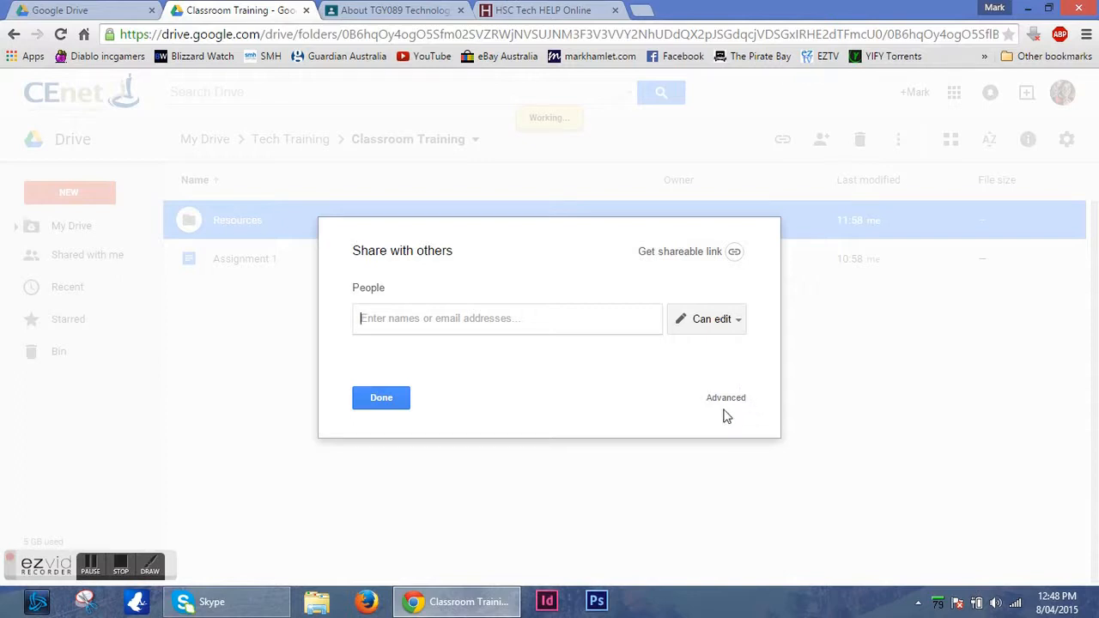
{"action": "left_click", "coordinate": [735, 401]}
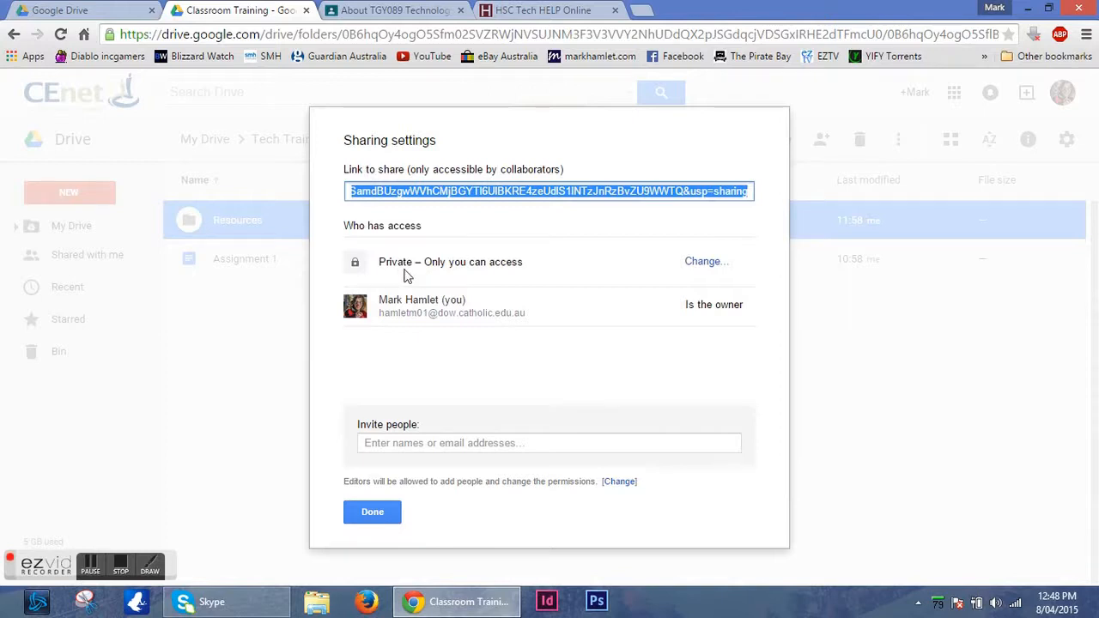
{"action": "left_click", "coordinate": [717, 271]}
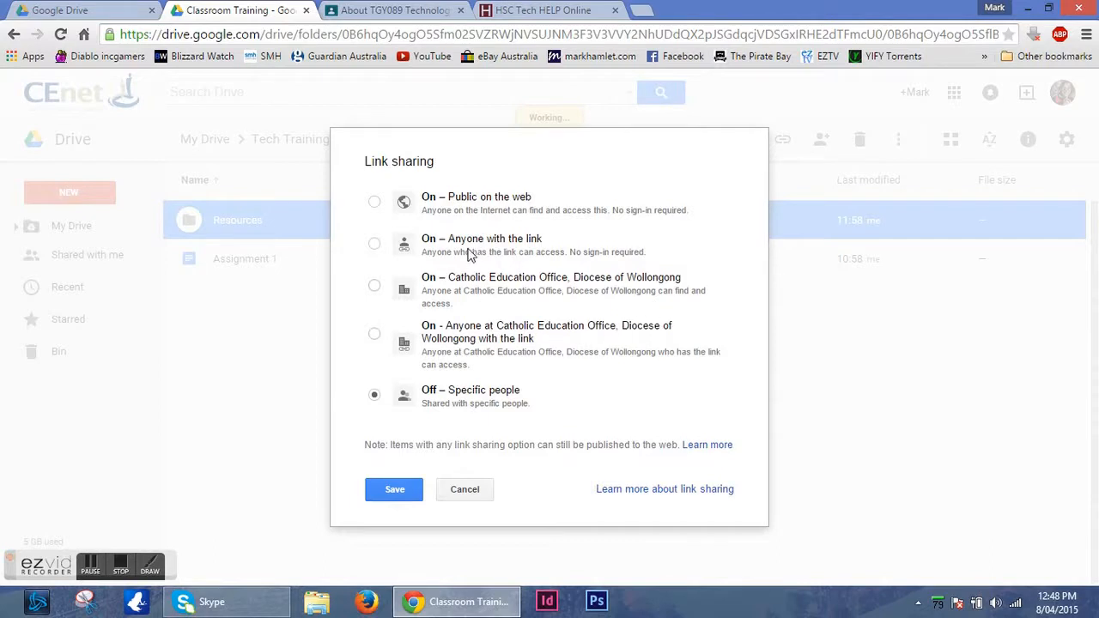
{"action": "left_click", "coordinate": [375, 244]}
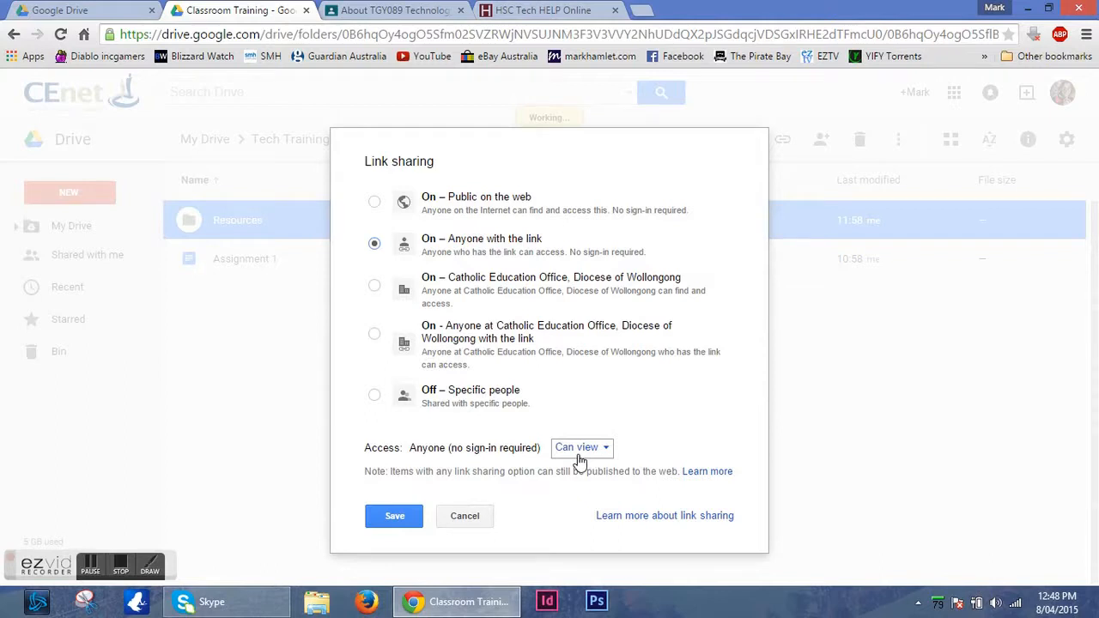
{"action": "left_click", "coordinate": [410, 515]}
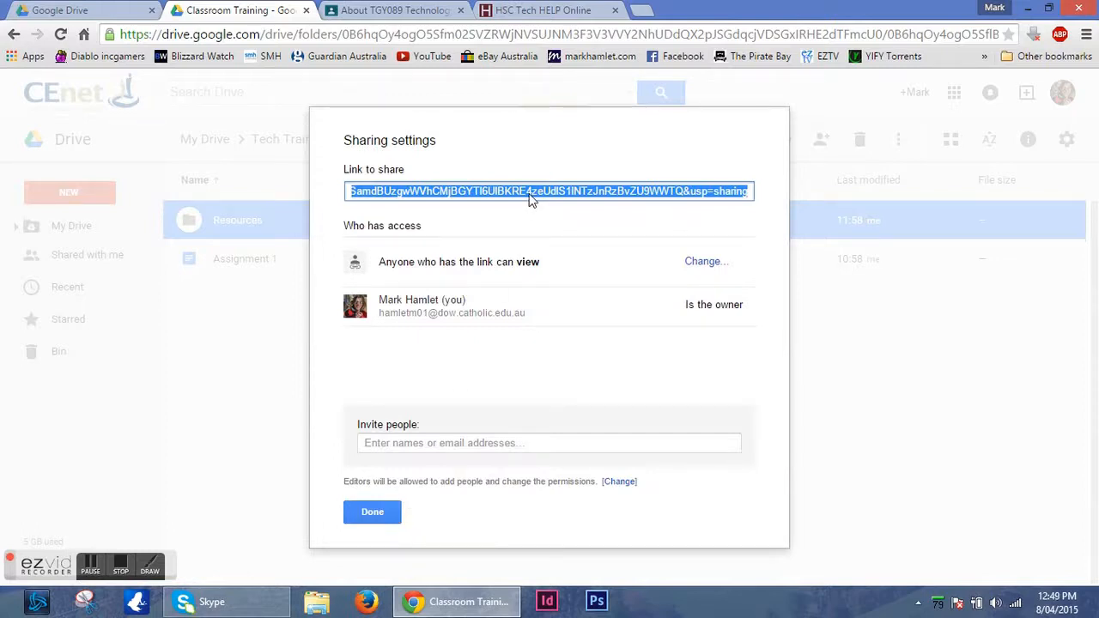
{"action": "left_click", "coordinate": [372, 511]}
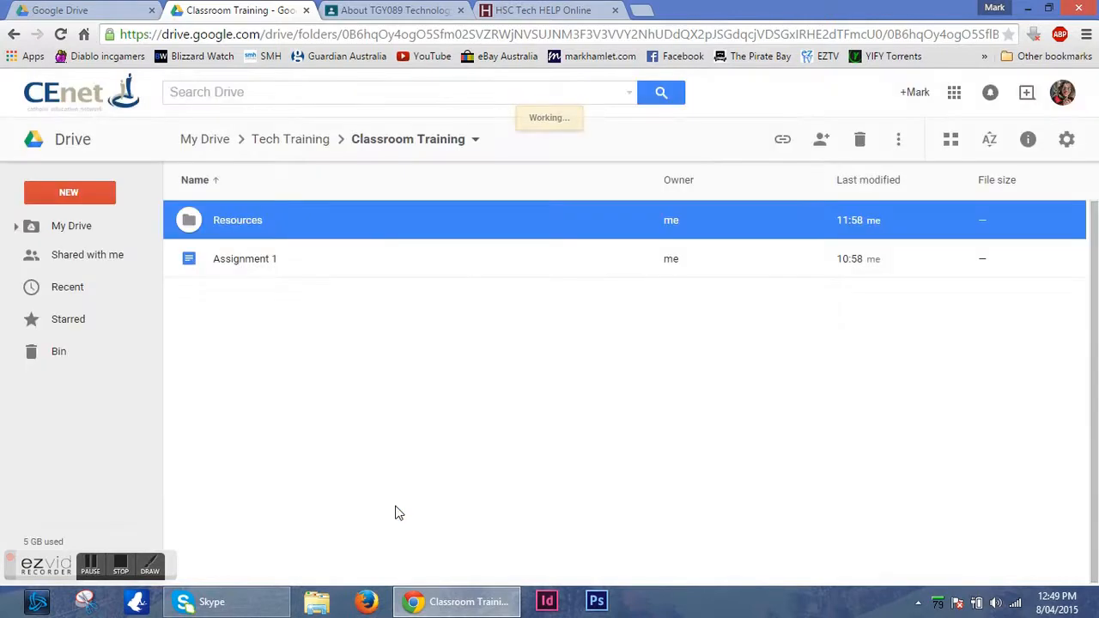
Add a Resources material containing the copied Drive folder link to the class's About page, post it and open the link to check it.
{"action": "left_click", "coordinate": [426, 12]}
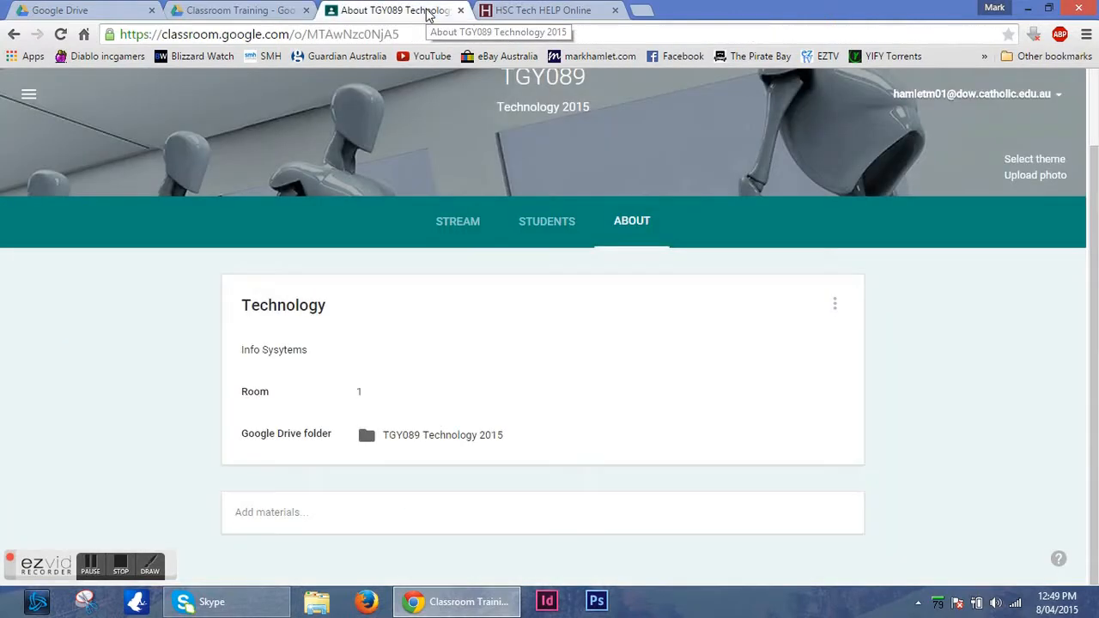
{"action": "left_click", "coordinate": [322, 512]}
{"action": "type", "text": "Resources"}
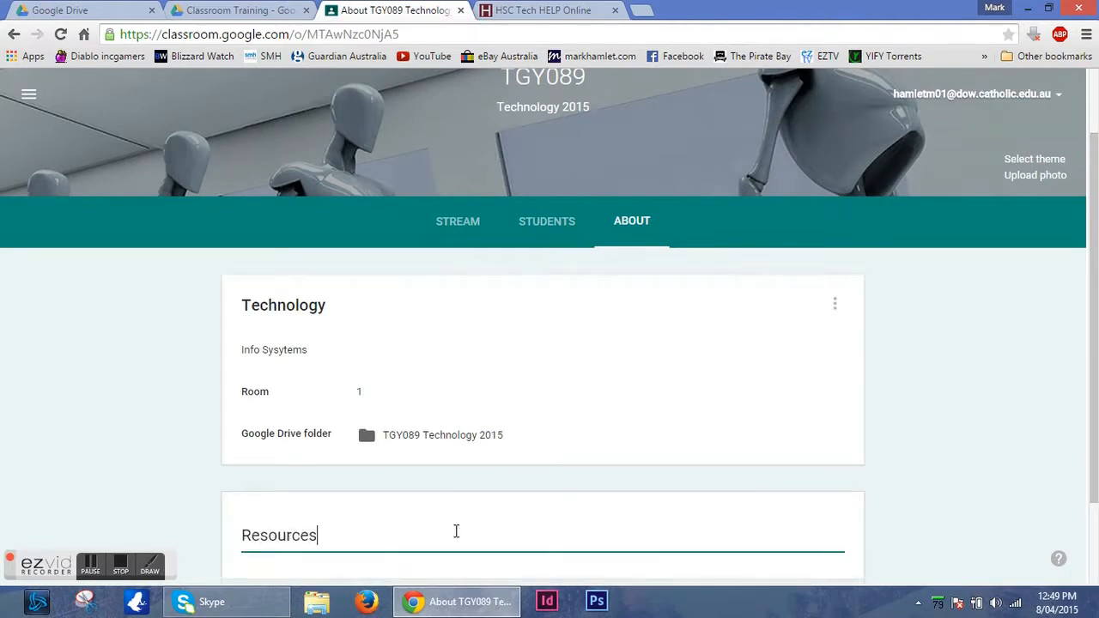
{"action": "scroll", "coordinate": [740, 513], "scroll_direction": "down", "scroll_amount": 2}
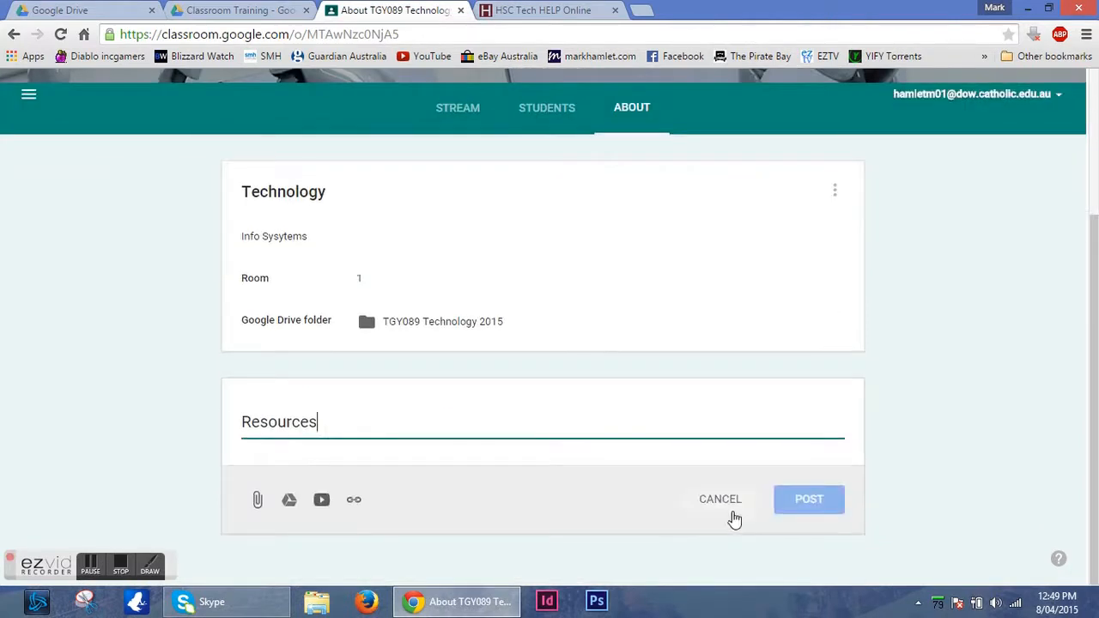
{"action": "left_click", "coordinate": [354, 502]}
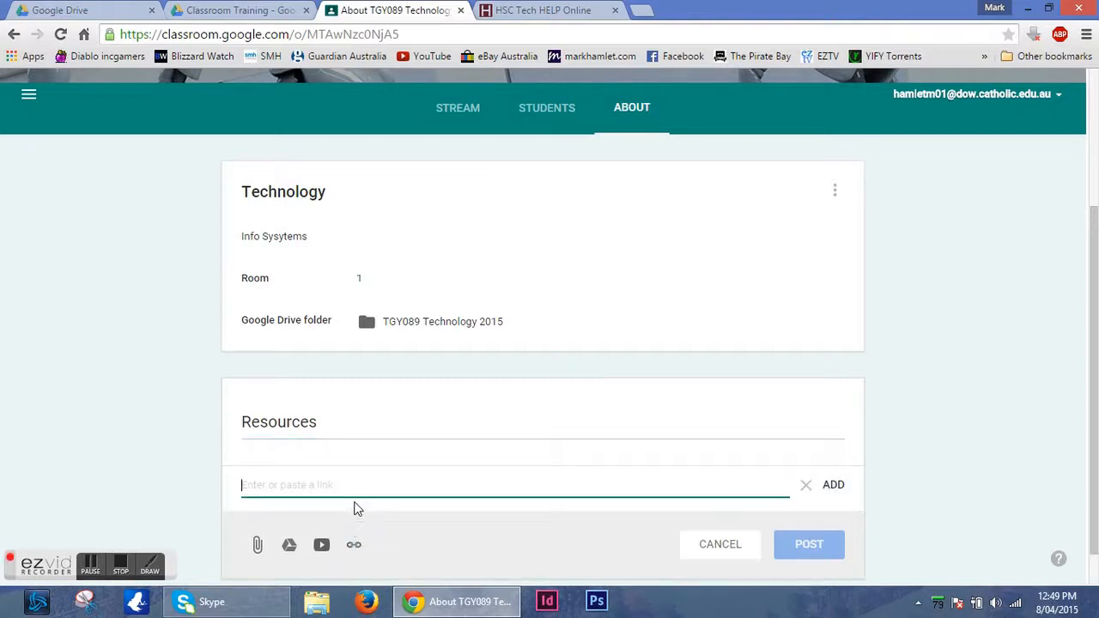
{"action": "key", "text": "ctrl+v"}
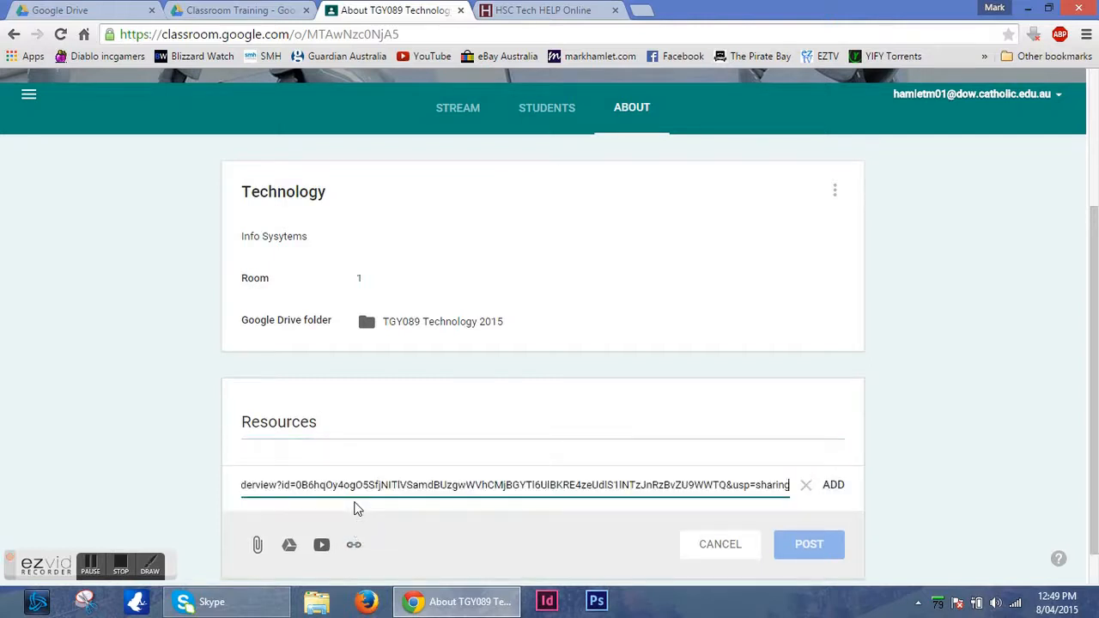
{"action": "left_click", "coordinate": [832, 486]}
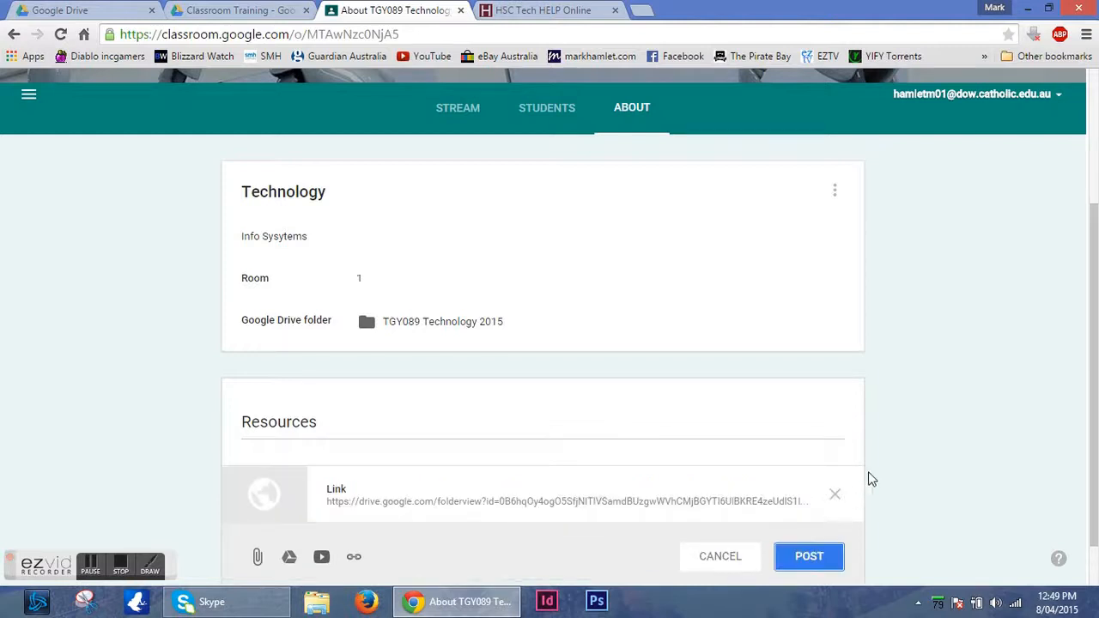
{"action": "scroll", "coordinate": [871, 472], "scroll_direction": "down", "scroll_amount": 1}
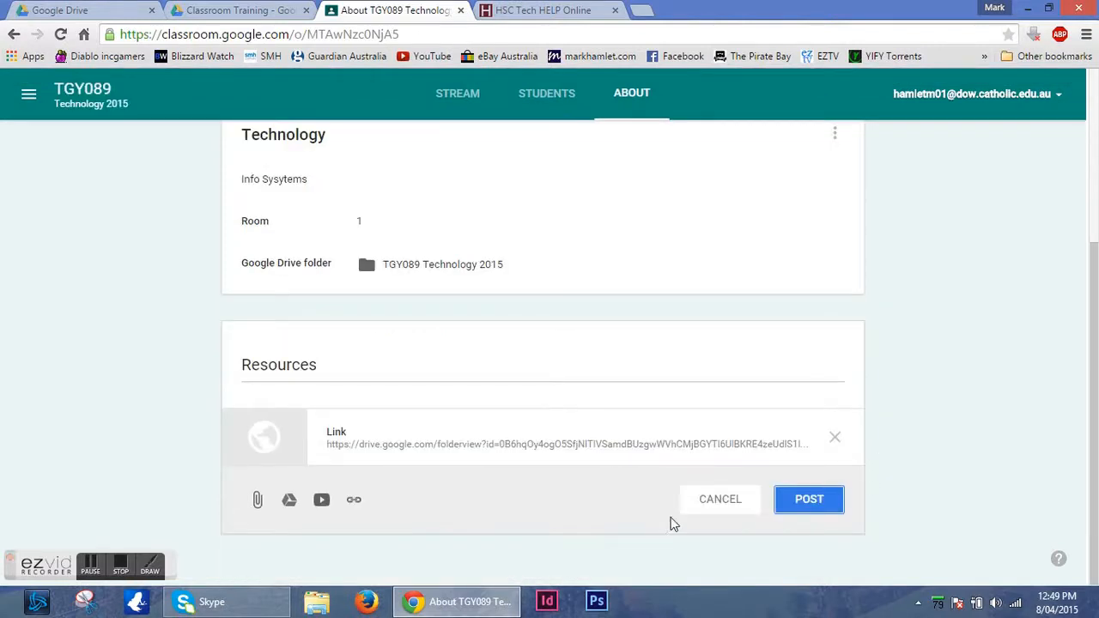
{"action": "left_click", "coordinate": [822, 505]}
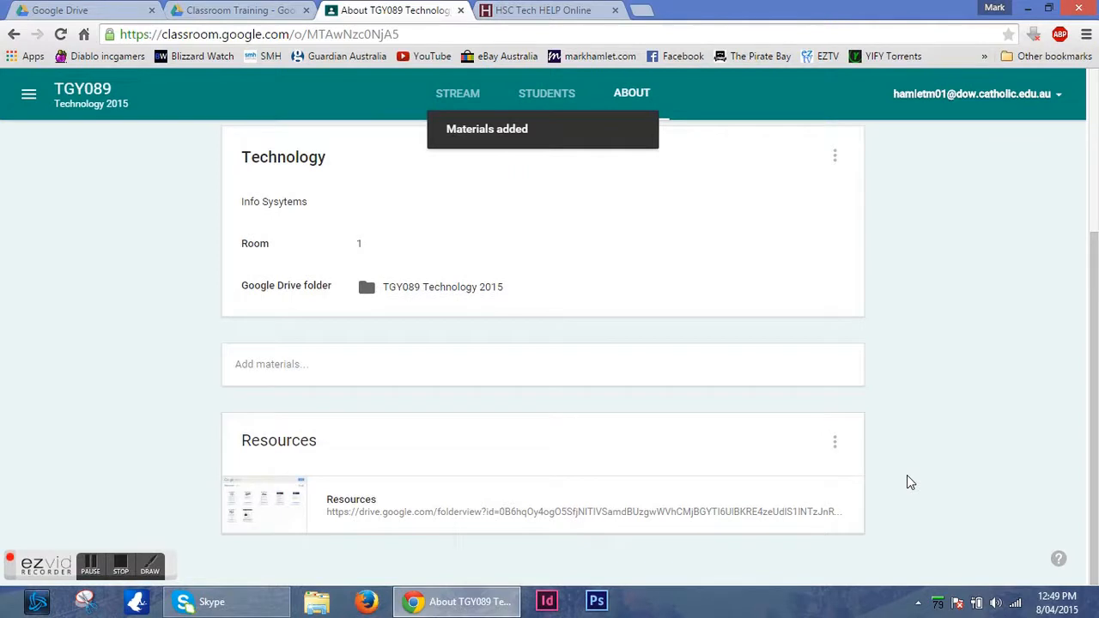
{"action": "left_click", "coordinate": [277, 497]}
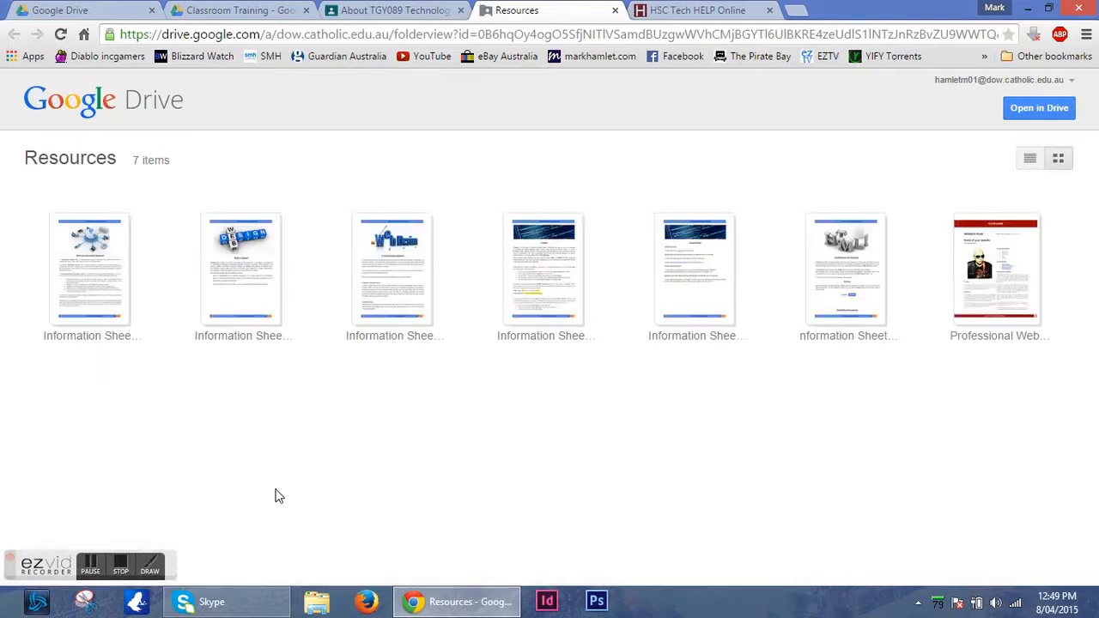
{"action": "left_click", "coordinate": [615, 10]}
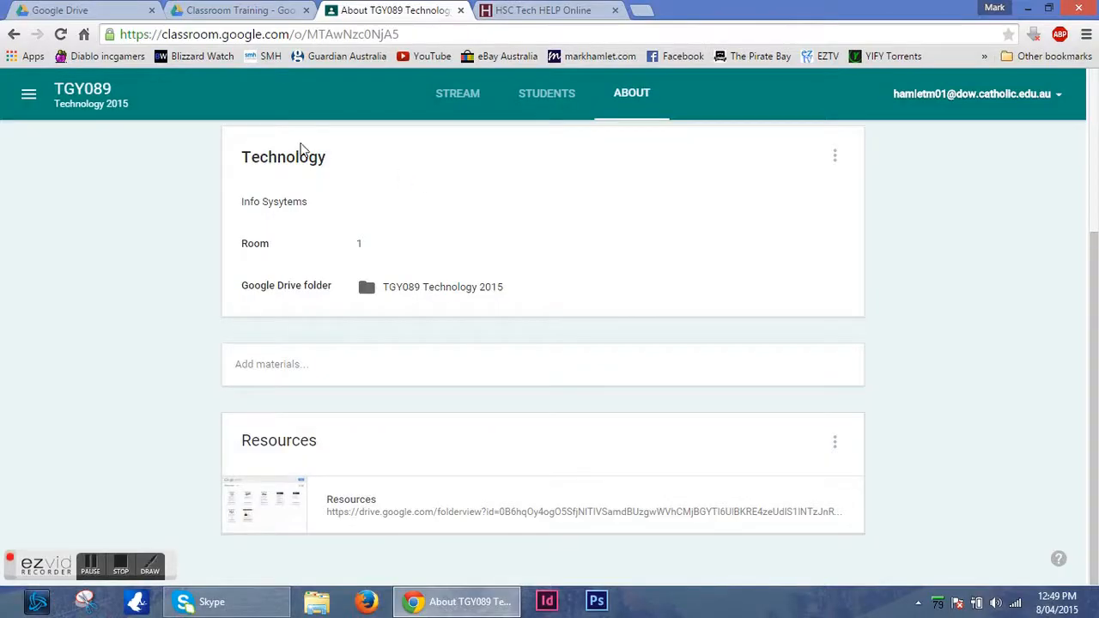
Go back to the Classroom home page and open the TGY089 Technology 2015 class from there.
{"action": "left_click", "coordinate": [32, 95]}
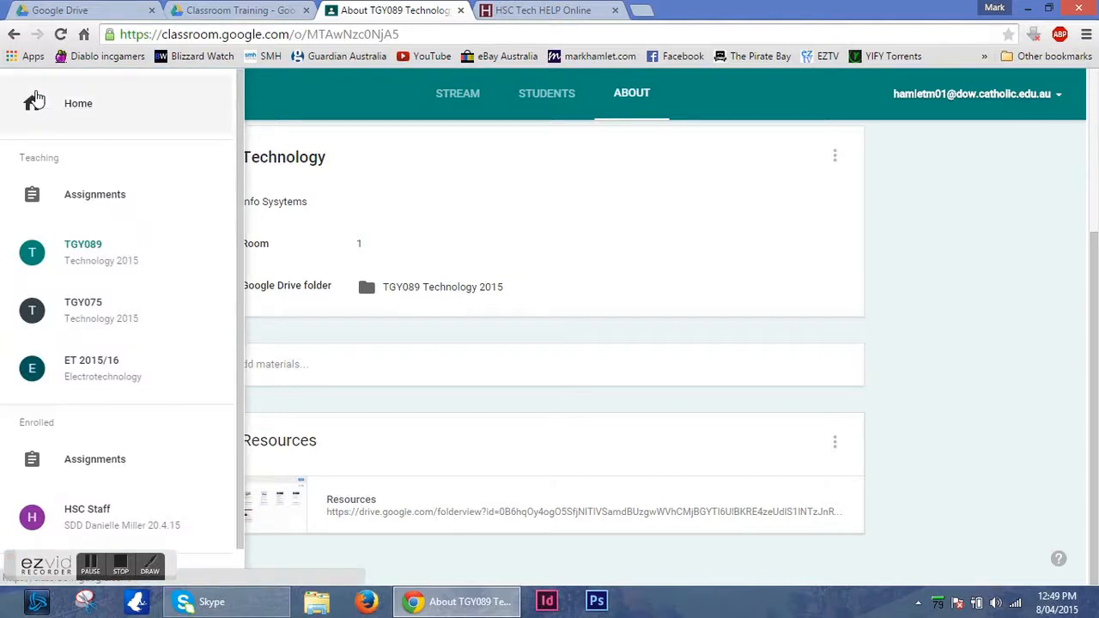
{"action": "left_click", "coordinate": [90, 110]}
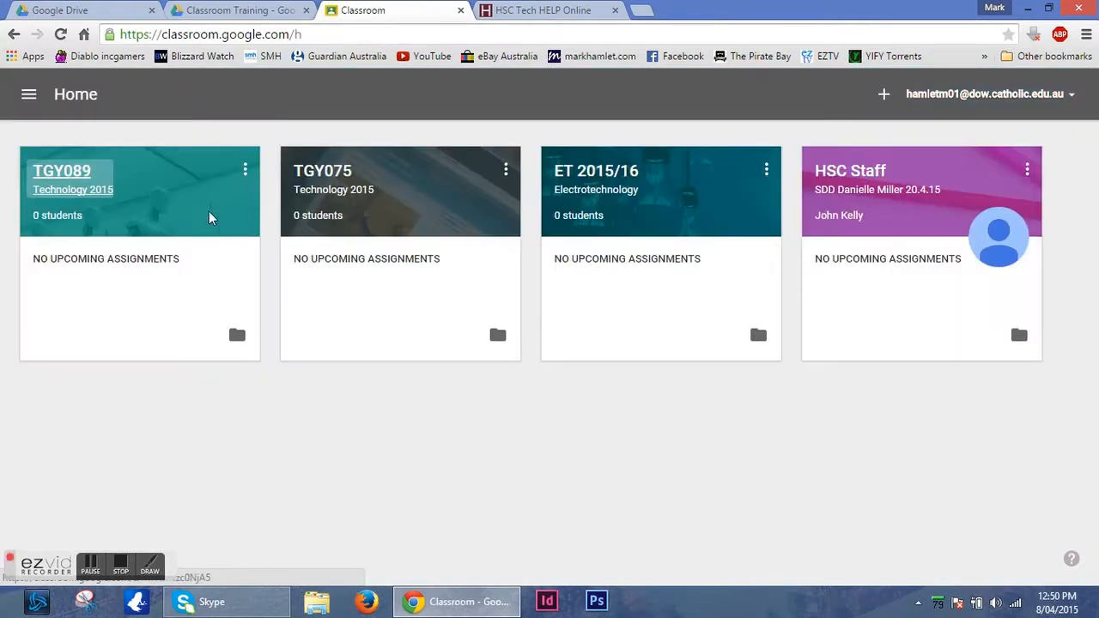
{"action": "left_click", "coordinate": [78, 180]}
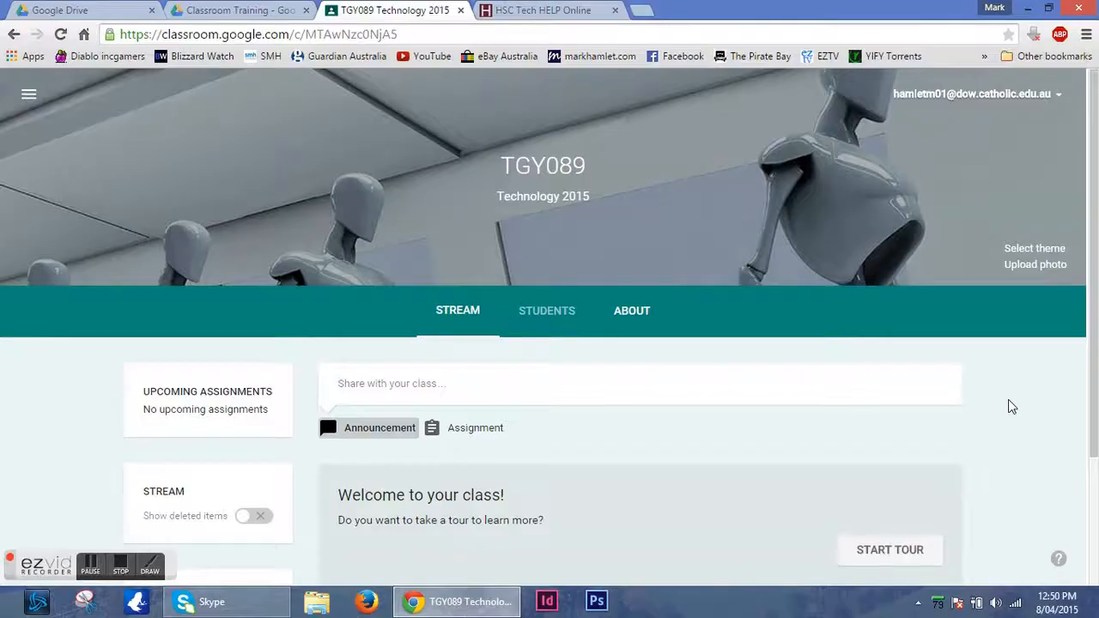
On the class's Students page, examine the posting and commenting permission options and the actions available for a selected student.
{"action": "scroll", "coordinate": [1008, 399], "scroll_direction": "down", "scroll_amount": 2}
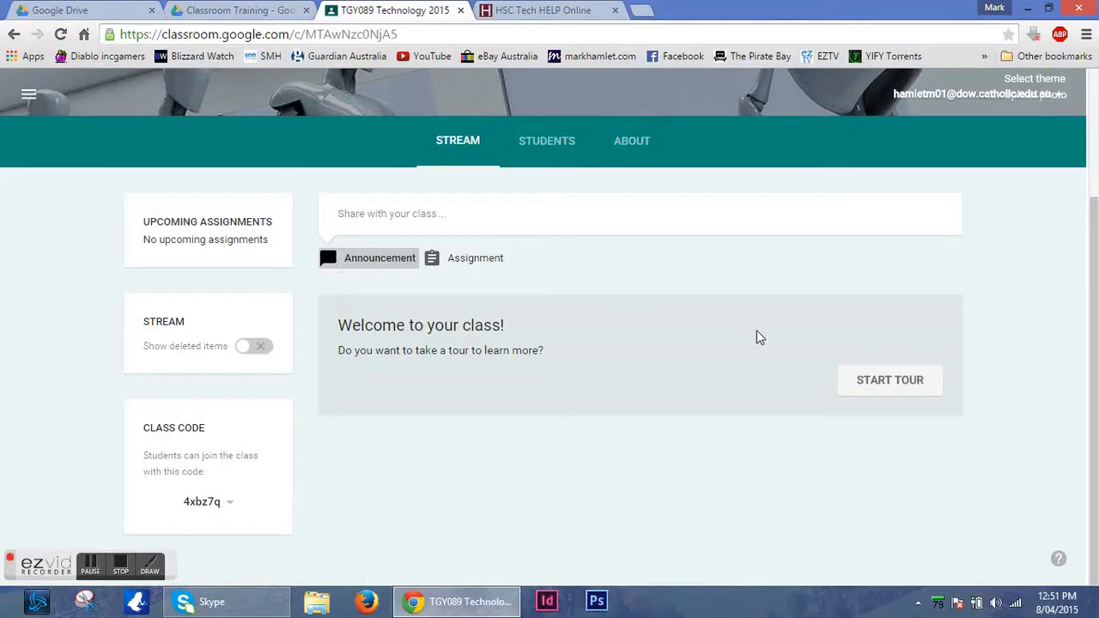
{"action": "left_click", "coordinate": [552, 144]}
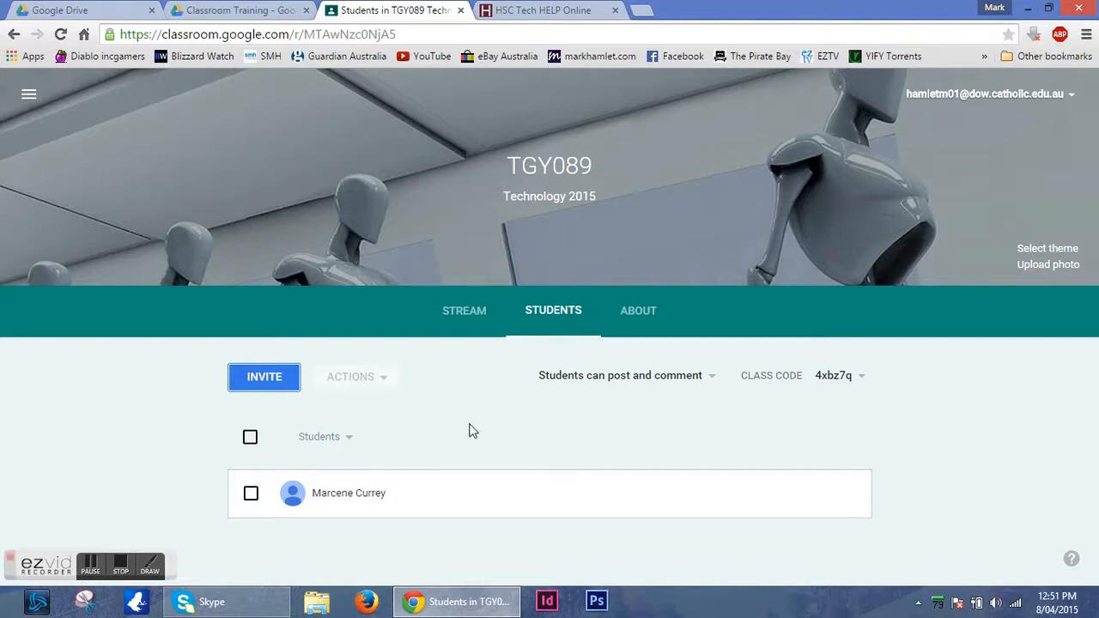
{"action": "left_click", "coordinate": [715, 382]}
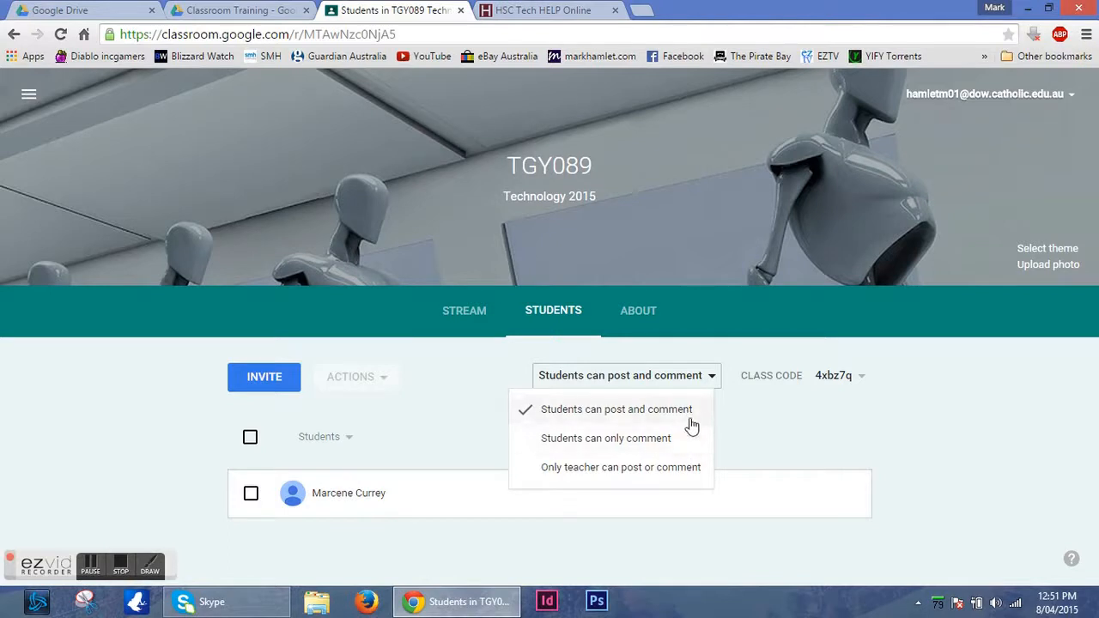
{"action": "left_click", "coordinate": [747, 424]}
{"action": "left_click", "coordinate": [250, 495]}
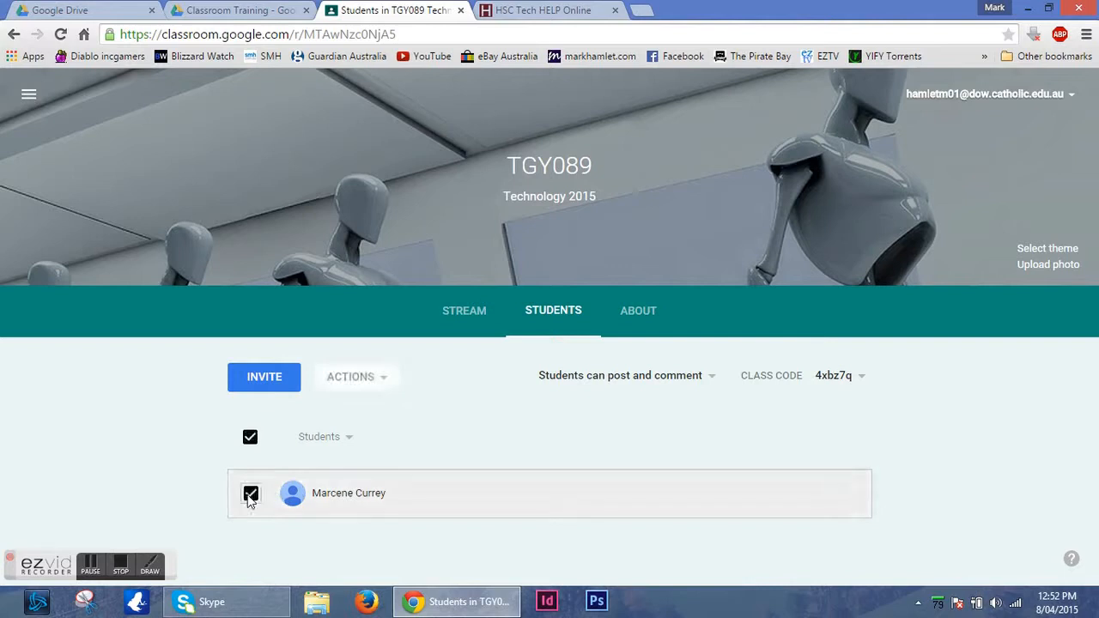
{"action": "left_click", "coordinate": [383, 392]}
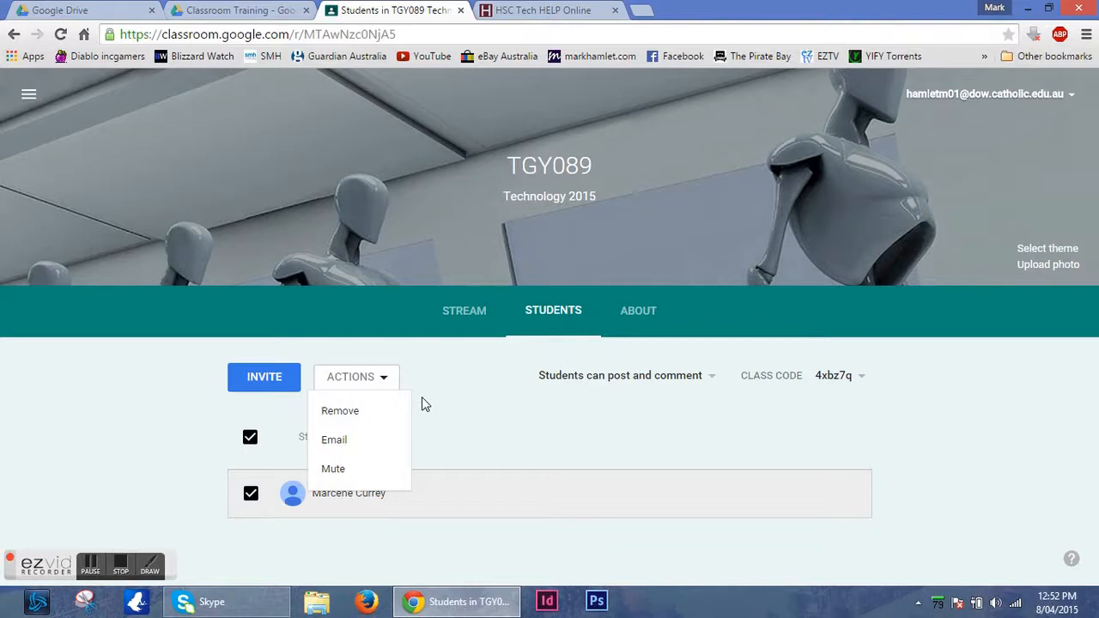
{"action": "left_click", "coordinate": [421, 396]}
{"action": "left_click", "coordinate": [251, 495]}
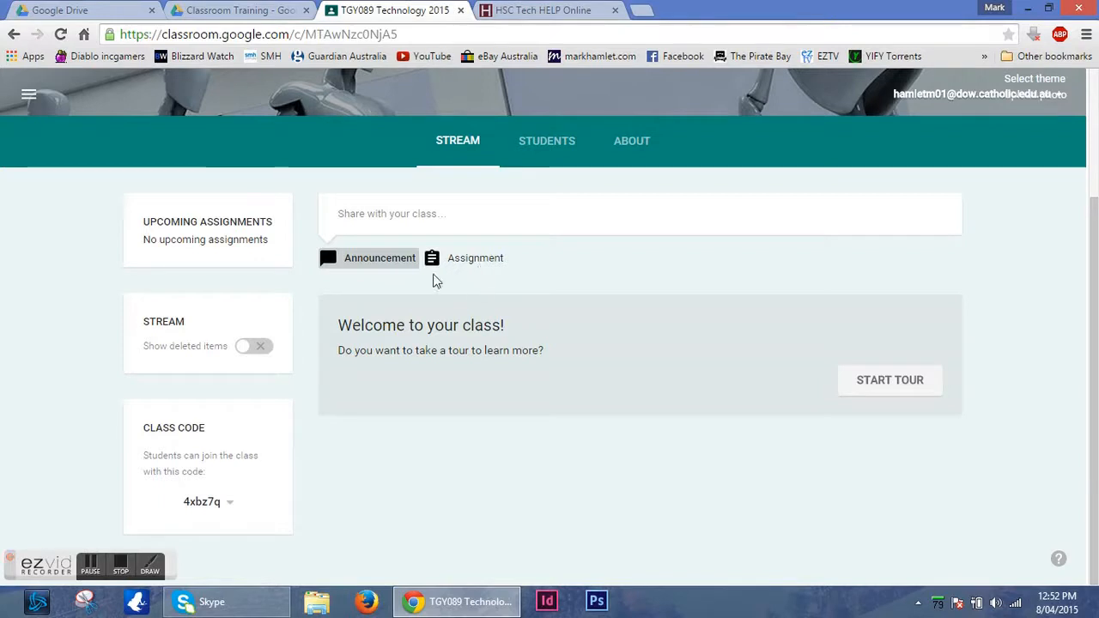
Post the announcement "Unfortunately I will not be here tomorrow. Please continue with your work from the resources folder." to TGY089 only.
{"action": "left_click", "coordinate": [410, 213]}
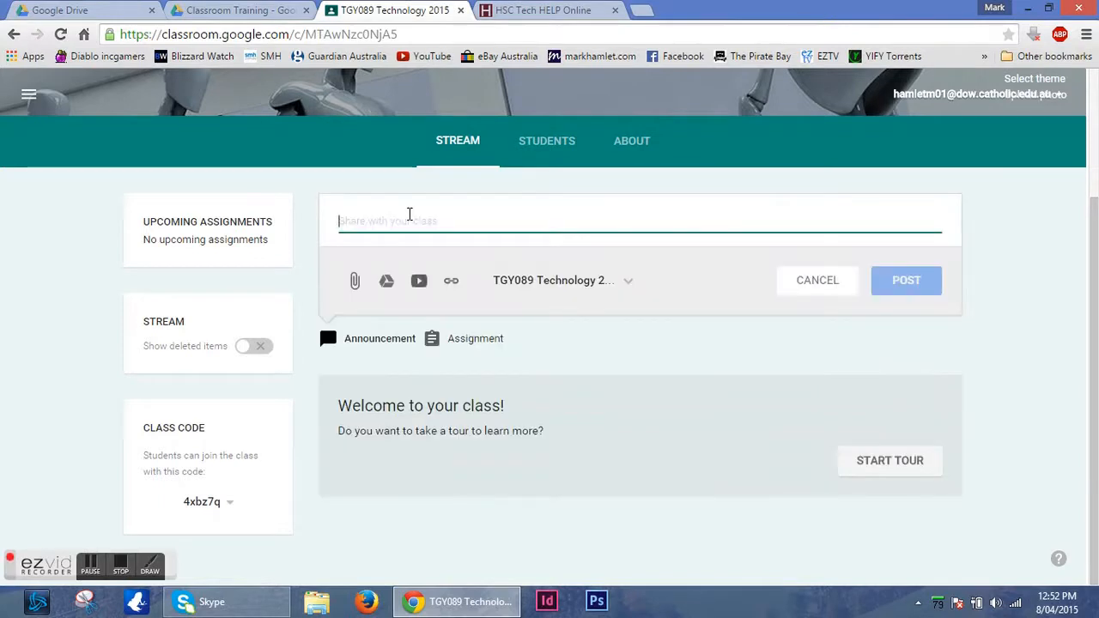
{"action": "type", "text": "Unfortunately I will not be here tomorrow. Please continue with your work from the resources folder."}
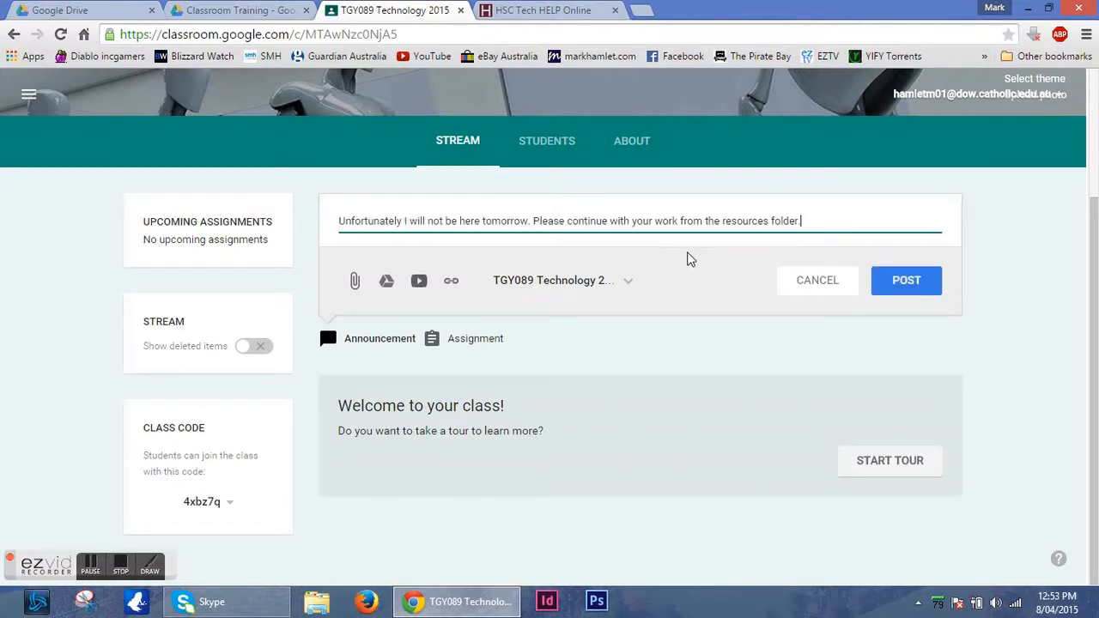
{"action": "left_click", "coordinate": [628, 283]}
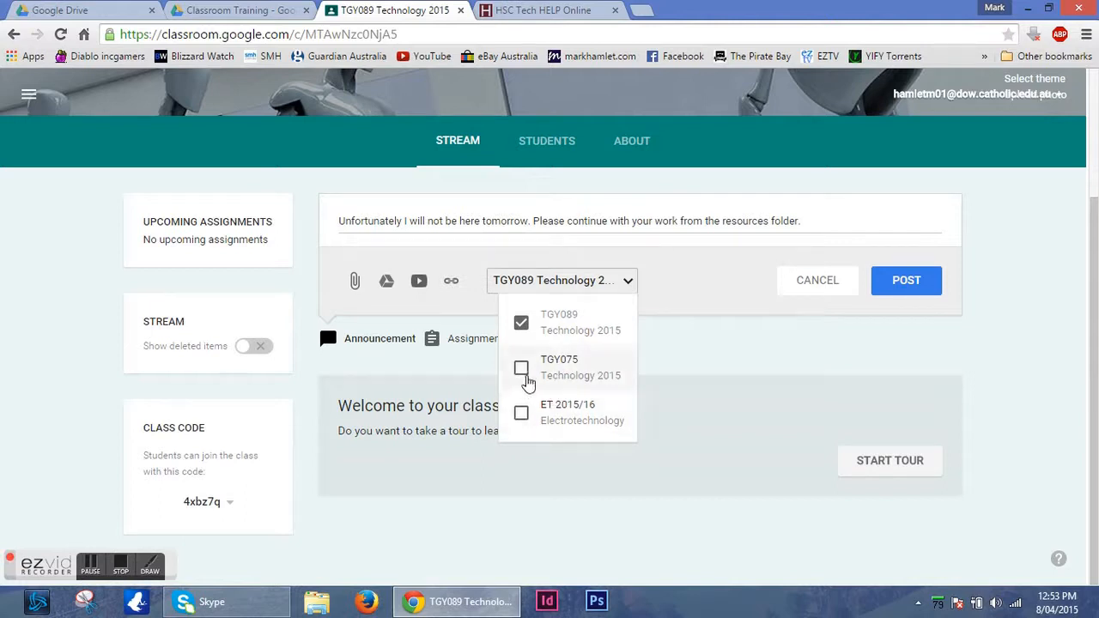
{"action": "left_click", "coordinate": [692, 295]}
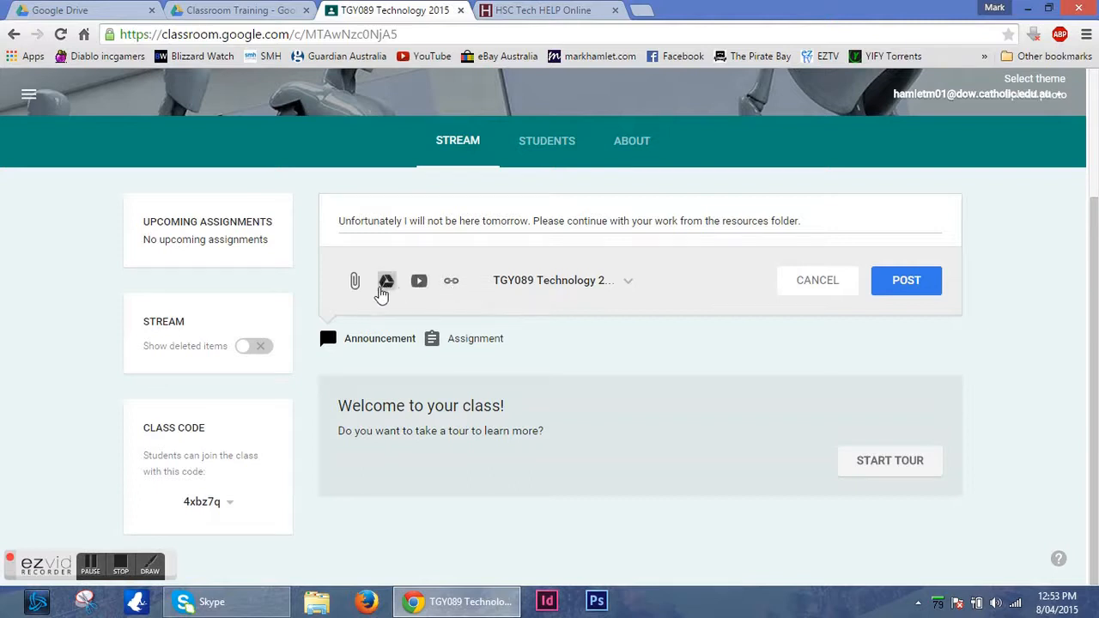
{"action": "left_click", "coordinate": [907, 280]}
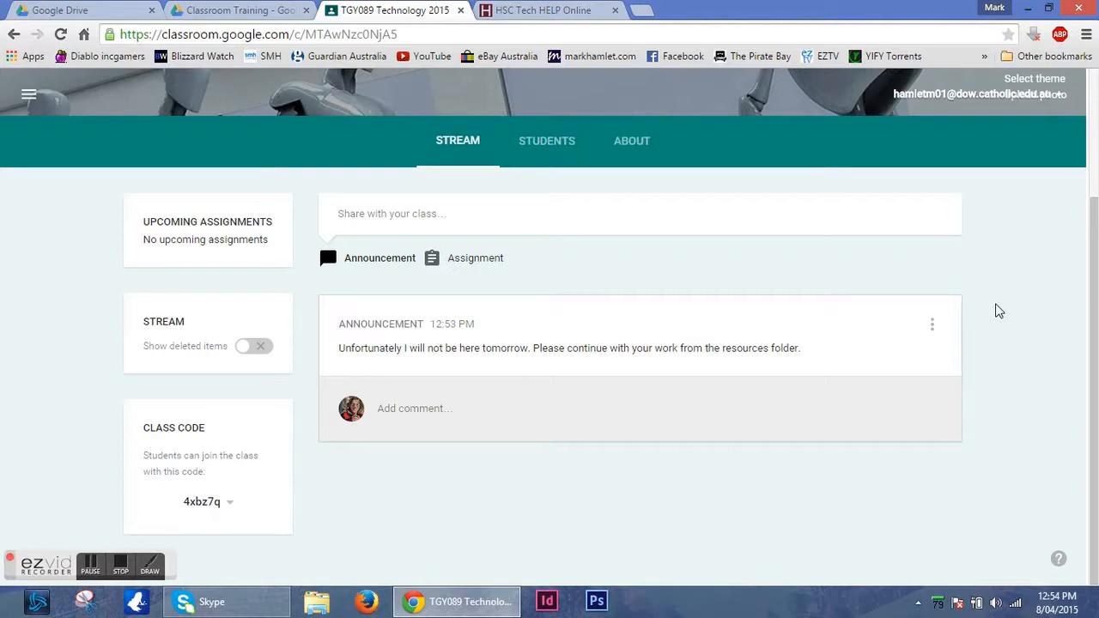
Start a TGY089 assignment titled "Assignment 1" with the description "Please research one web site and fill in the attached document.".
{"action": "left_click", "coordinate": [460, 267]}
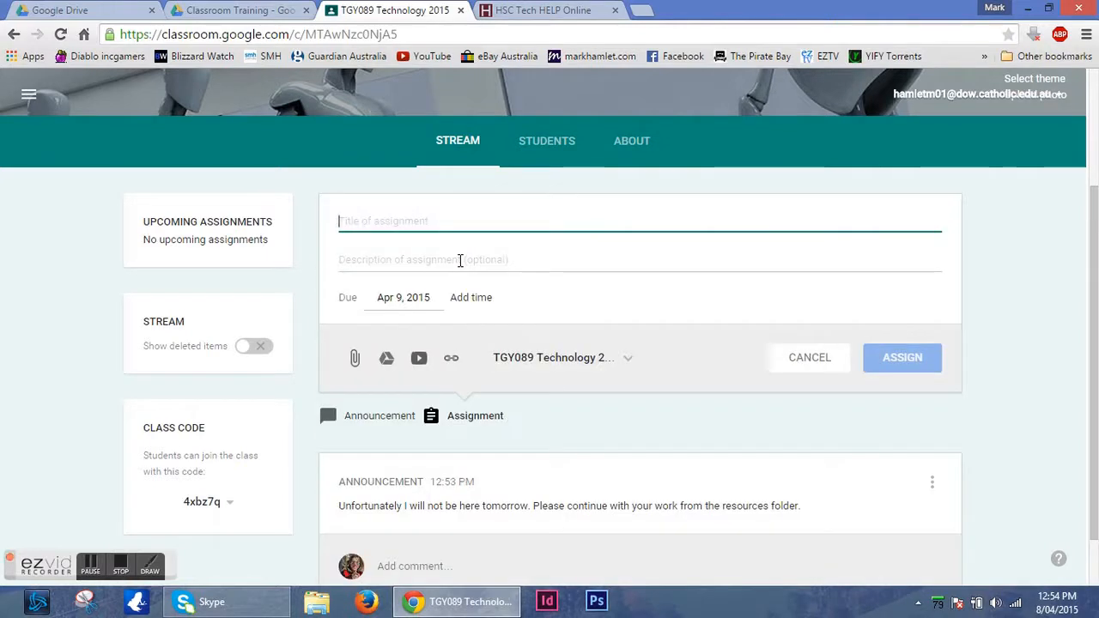
{"action": "type", "text": "Assi"}
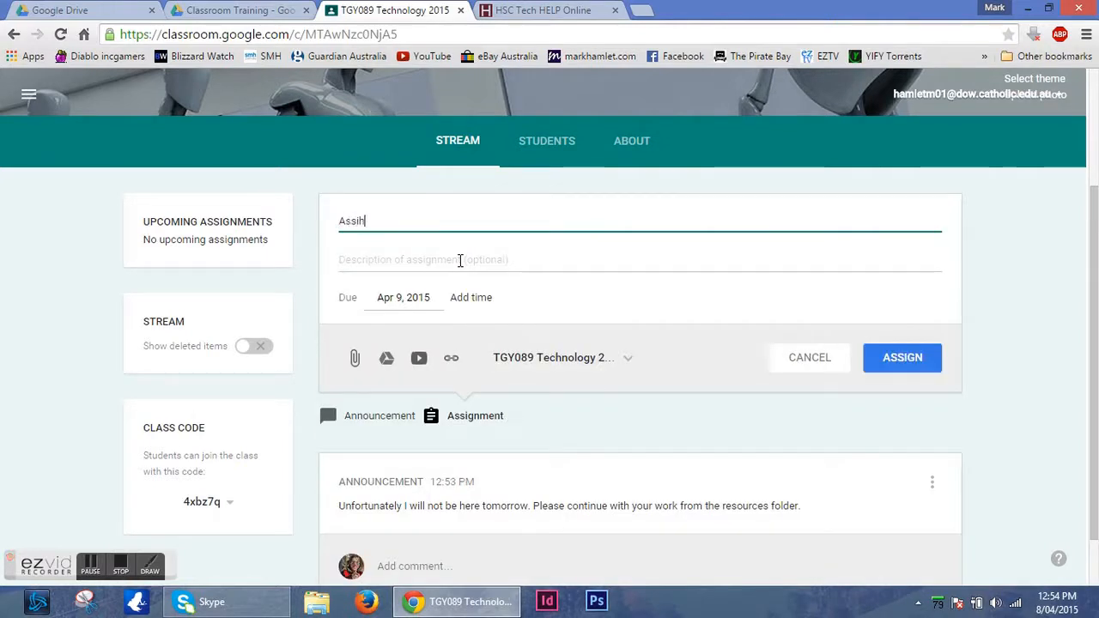
{"action": "type", "text": "gnment 1"}
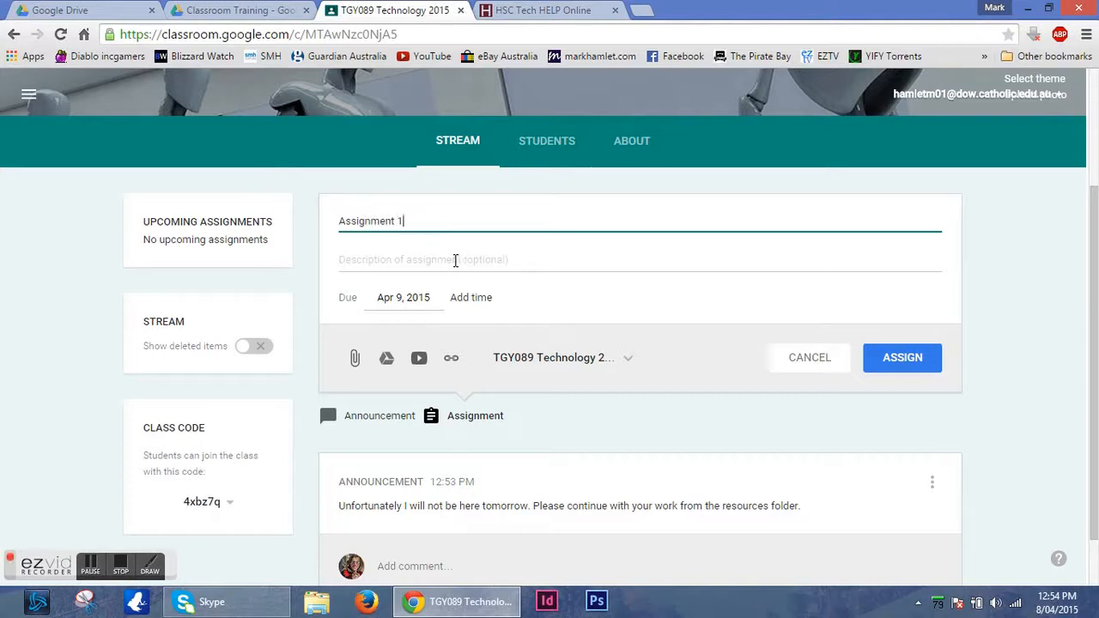
{"action": "left_click", "coordinate": [482, 264]}
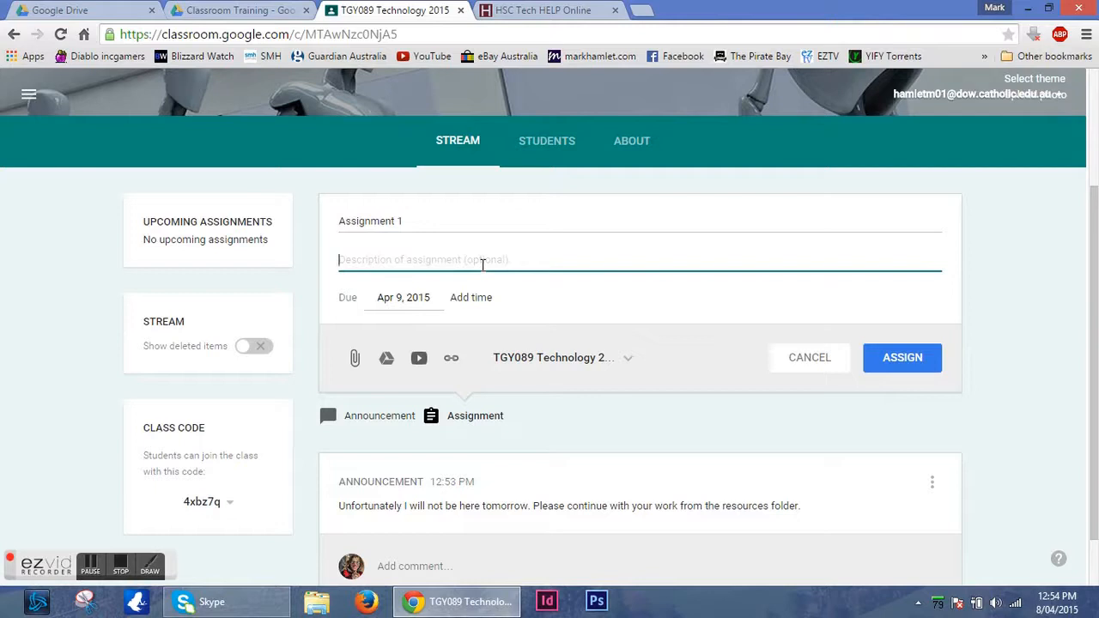
{"action": "type", "text": "Please research one web site and fill in the attached document."}
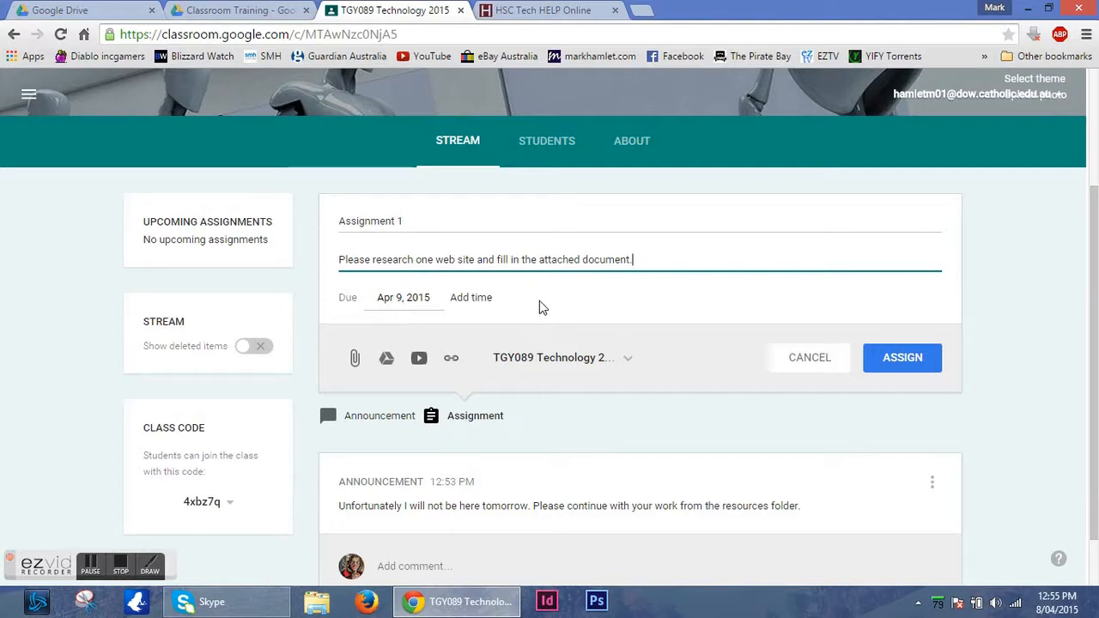
{"action": "left_click", "coordinate": [631, 362]}
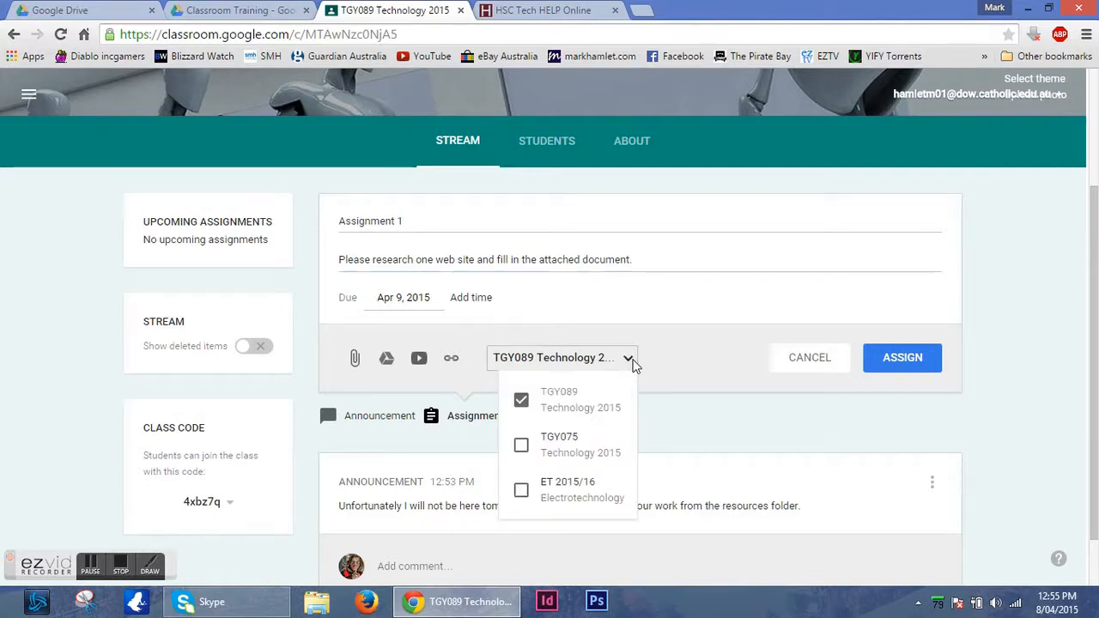
{"action": "left_click", "coordinate": [675, 363]}
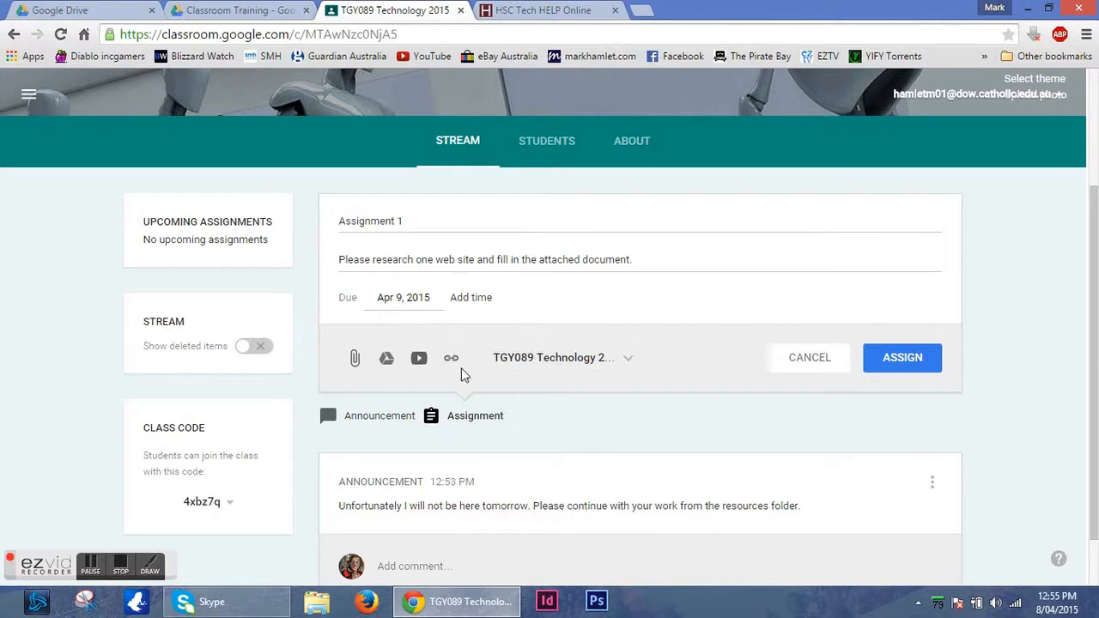
Attach the Assignment 1 document from the Tech Training > Classroom Training folder in Google Drive to the new assignment.
{"action": "left_click", "coordinate": [386, 361]}
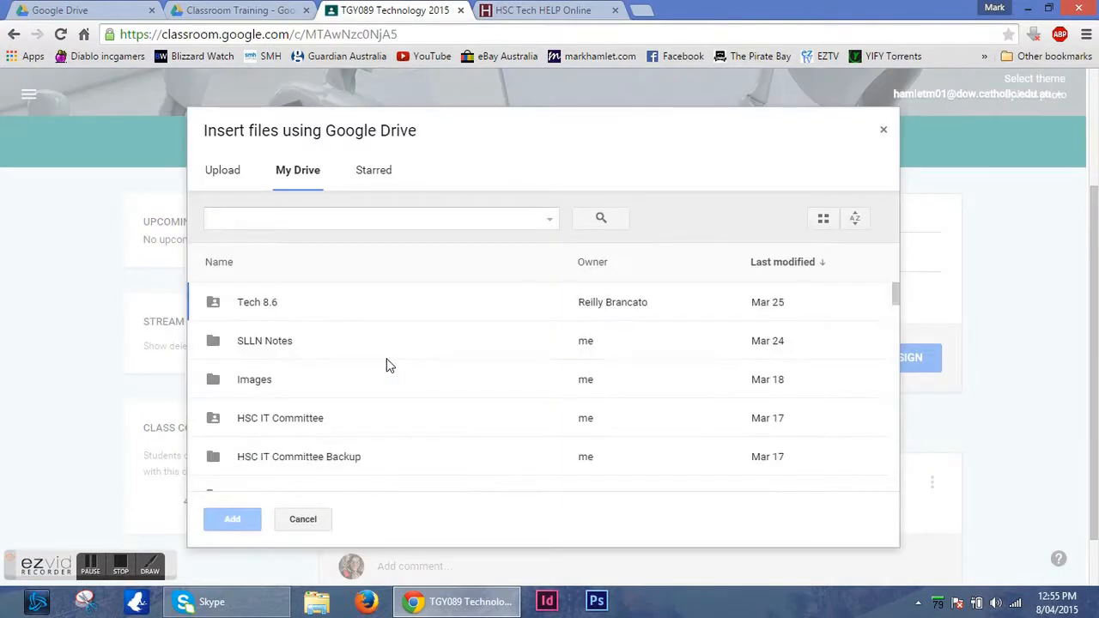
{"action": "scroll", "coordinate": [892, 296], "scroll_direction": "down", "scroll_amount": 1}
{"action": "left_click_drag", "start_coordinate": [893, 298], "coordinate": [893, 325]}
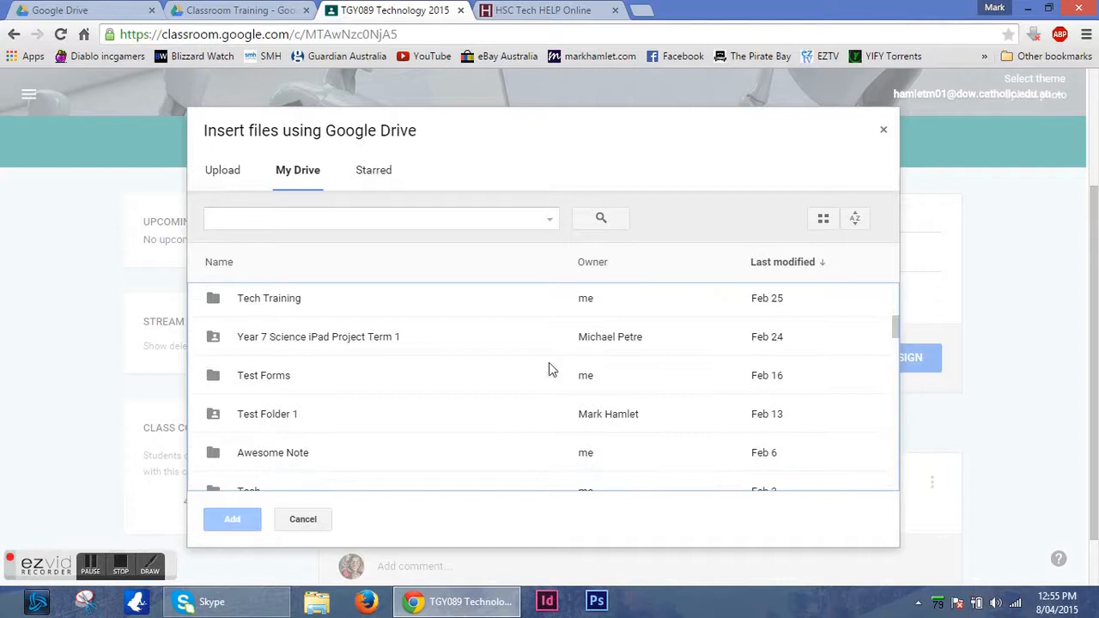
{"action": "double_click", "coordinate": [322, 308]}
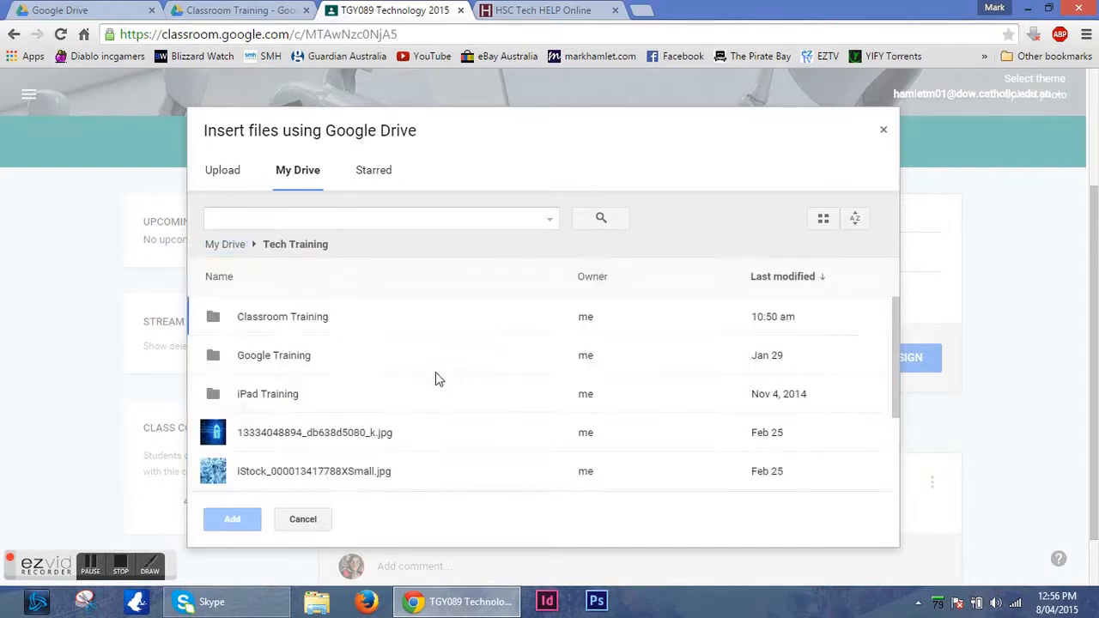
{"action": "double_click", "coordinate": [318, 320]}
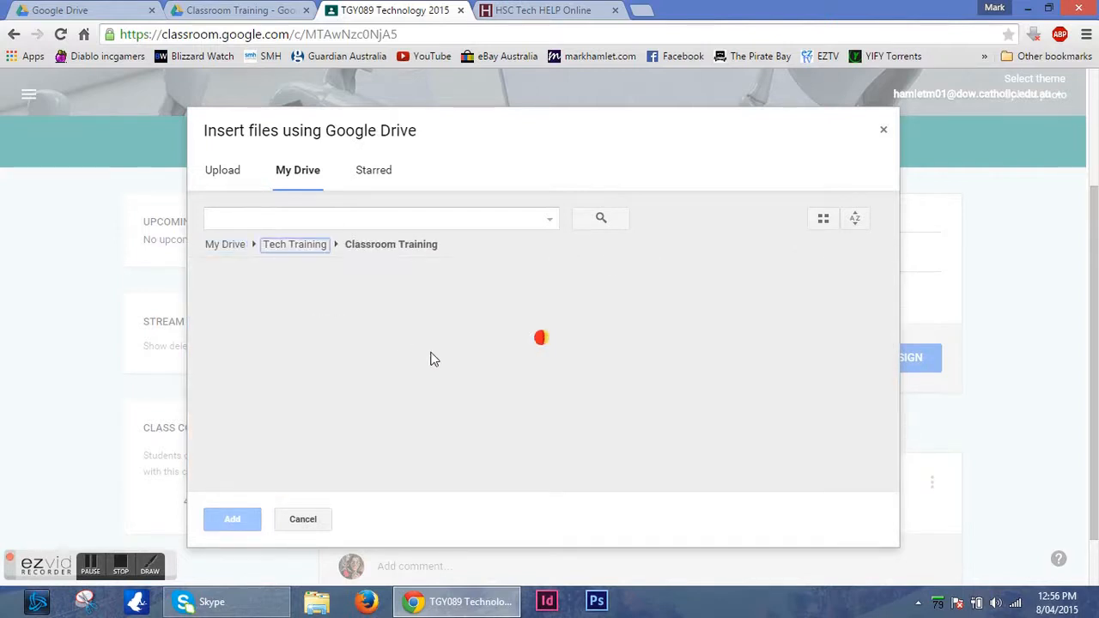
{"action": "left_click", "coordinate": [278, 363]}
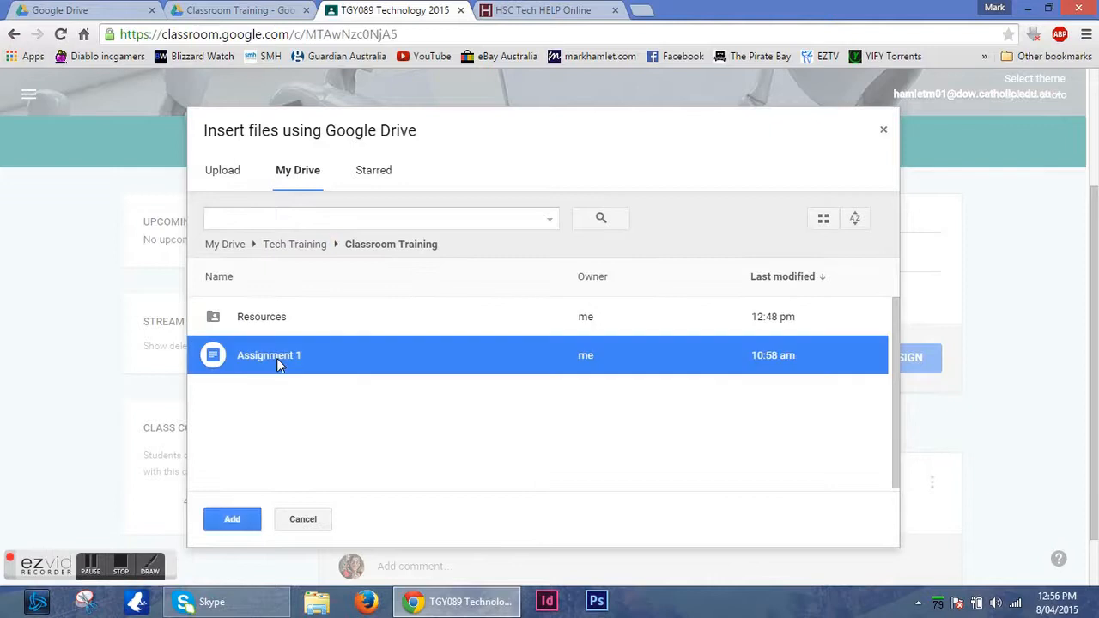
{"action": "left_click", "coordinate": [232, 519]}
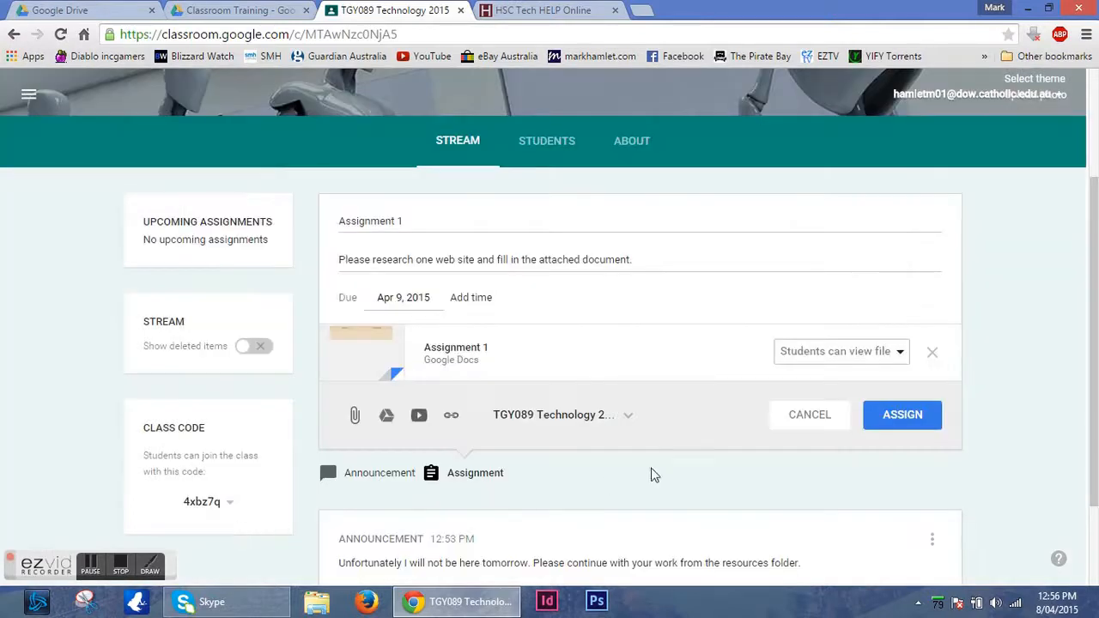
Set the attached document's sharing option to "Students can edit file" and assign Assignment 1 to the class.
{"action": "left_click", "coordinate": [901, 356]}
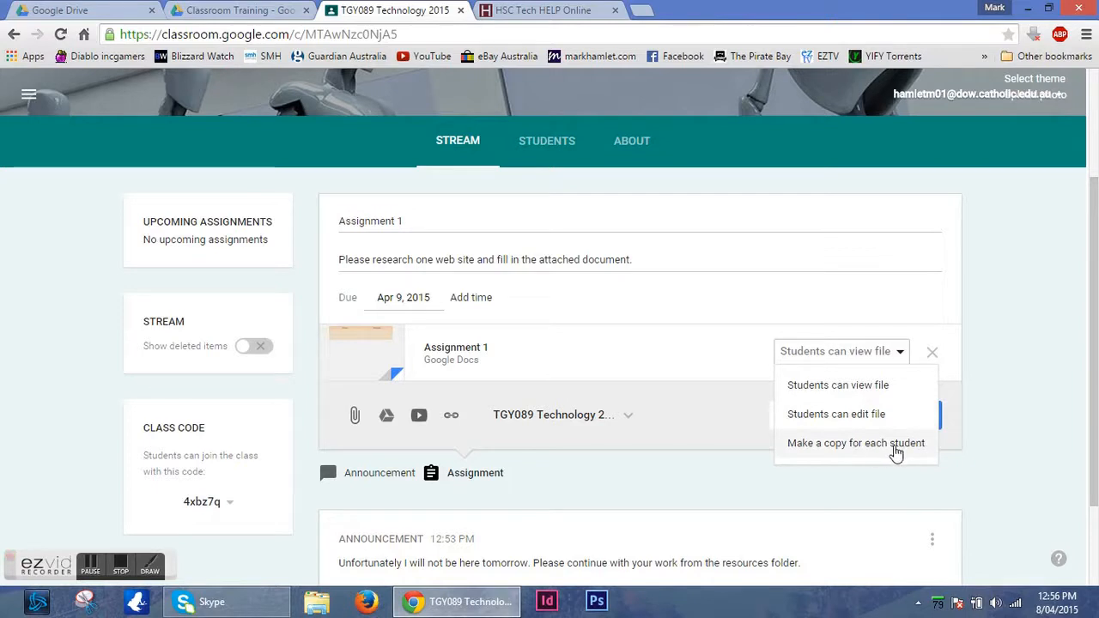
{"action": "left_click", "coordinate": [886, 415]}
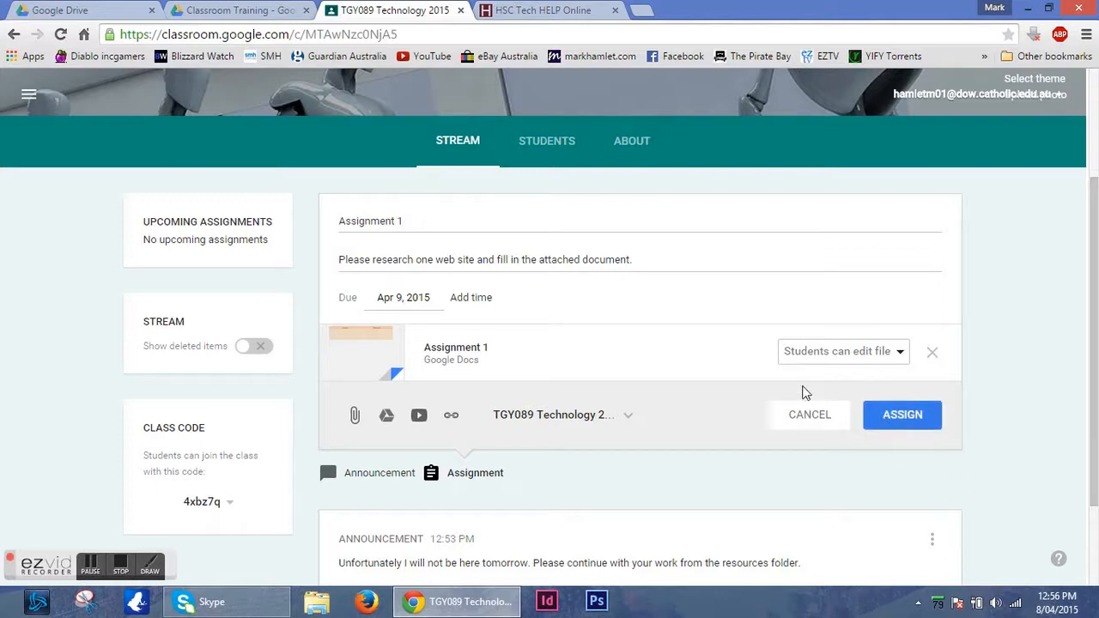
{"action": "left_click", "coordinate": [902, 415]}
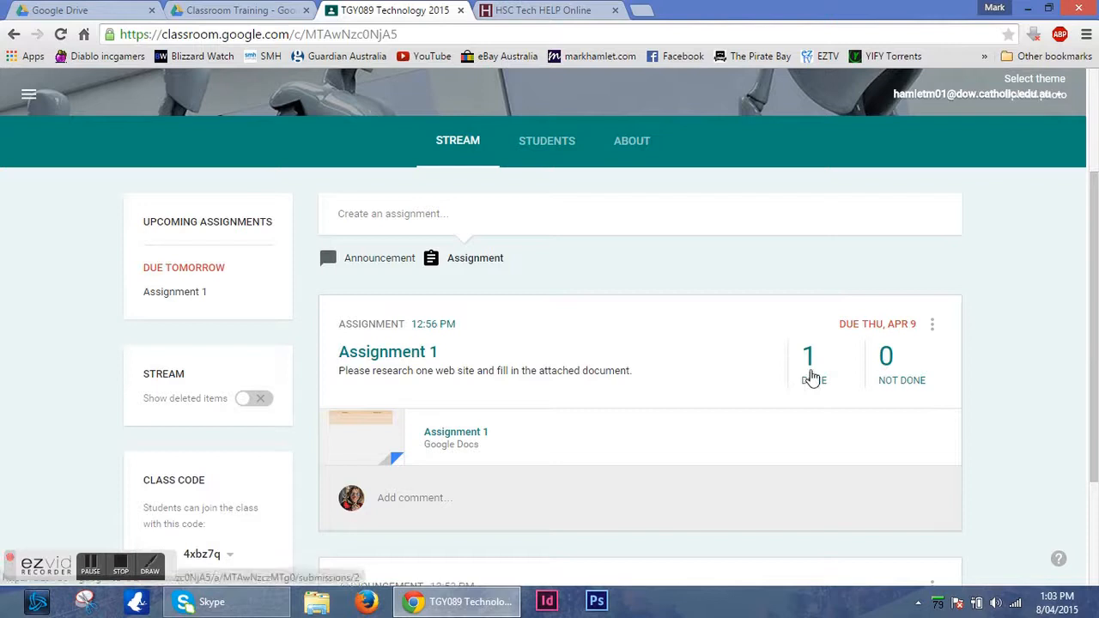
Open Assignment 1 and examine its instructions, the student's submission details and the assignment's Drive folder.
{"action": "left_click", "coordinate": [175, 293]}
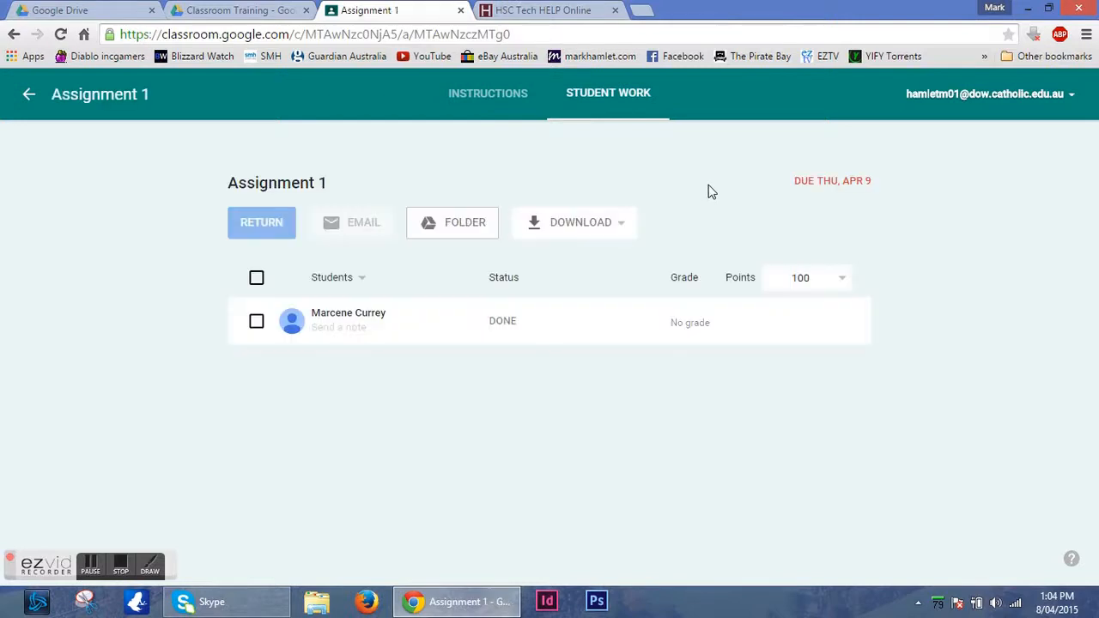
{"action": "left_click", "coordinate": [491, 103]}
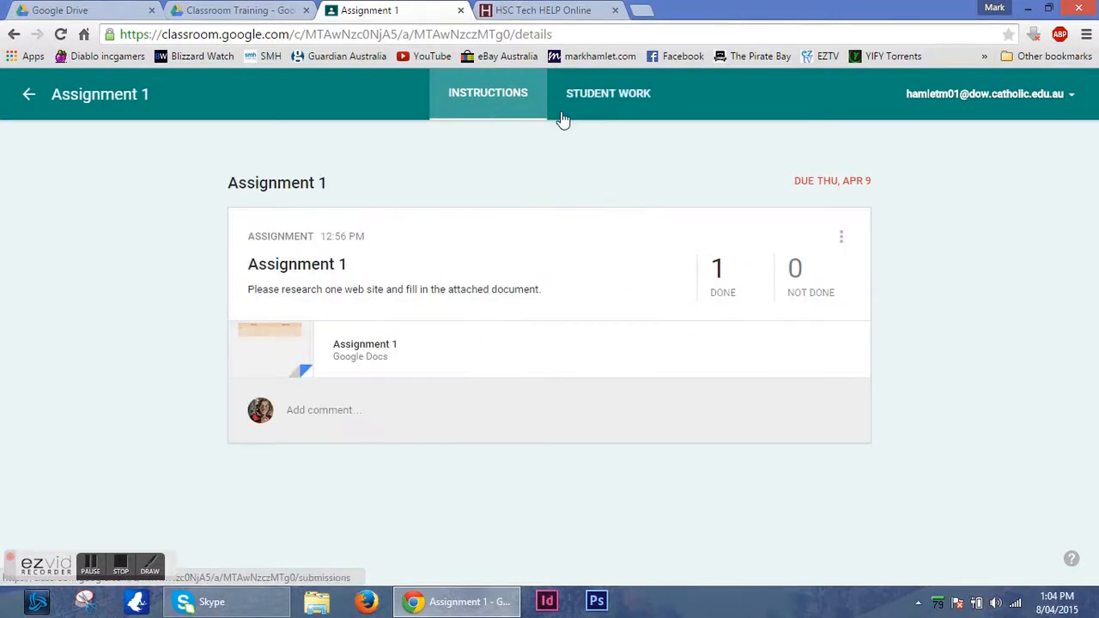
{"action": "left_click", "coordinate": [594, 100]}
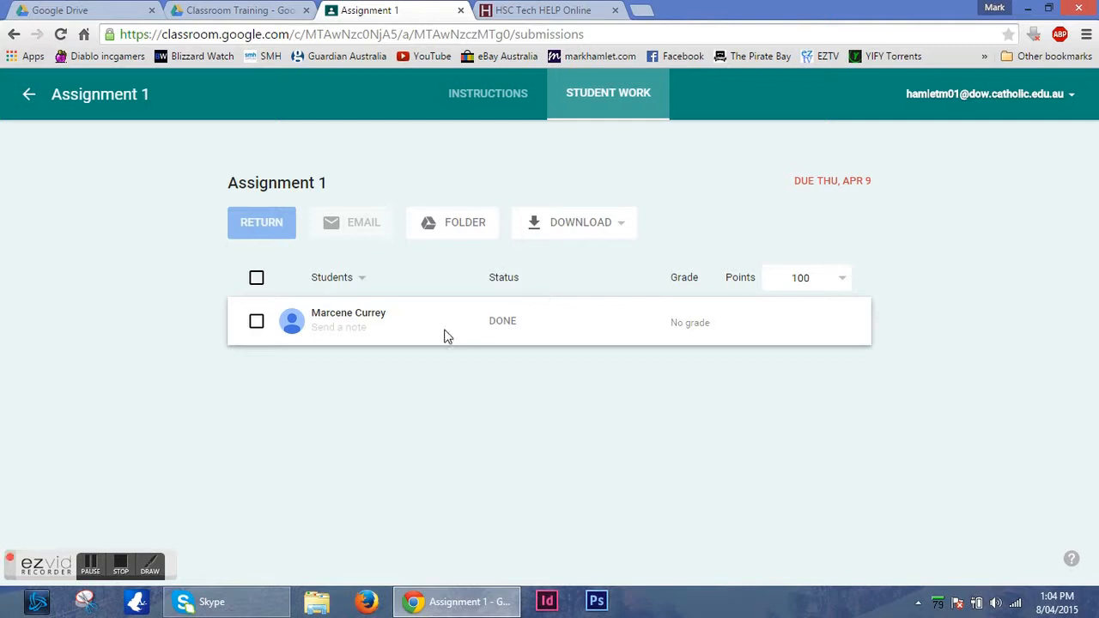
{"action": "left_click", "coordinate": [365, 318]}
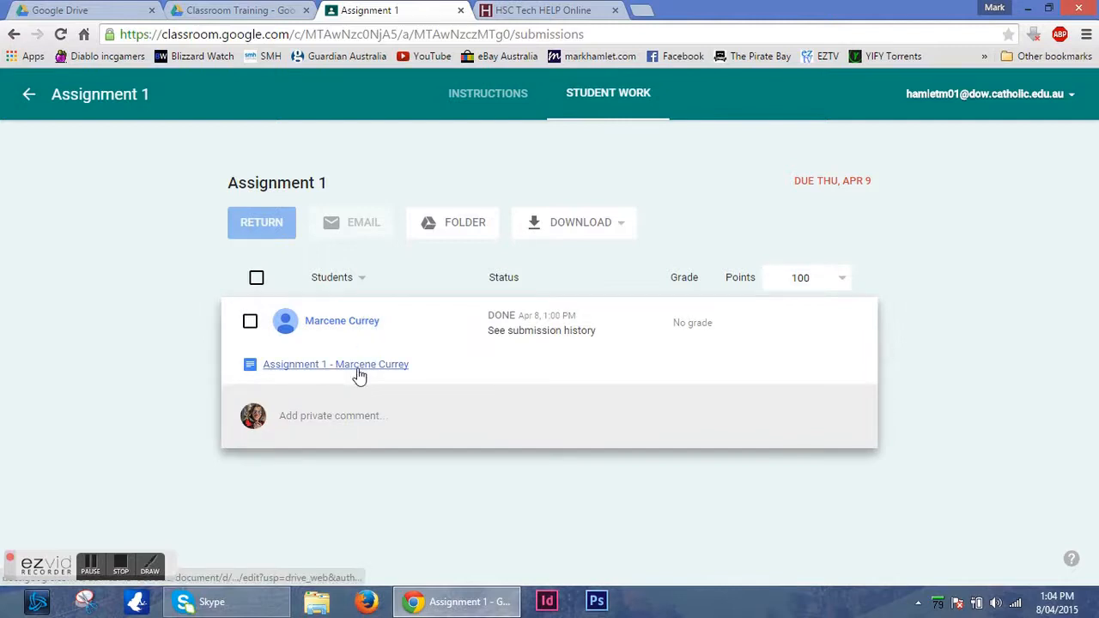
{"action": "left_click", "coordinate": [465, 228]}
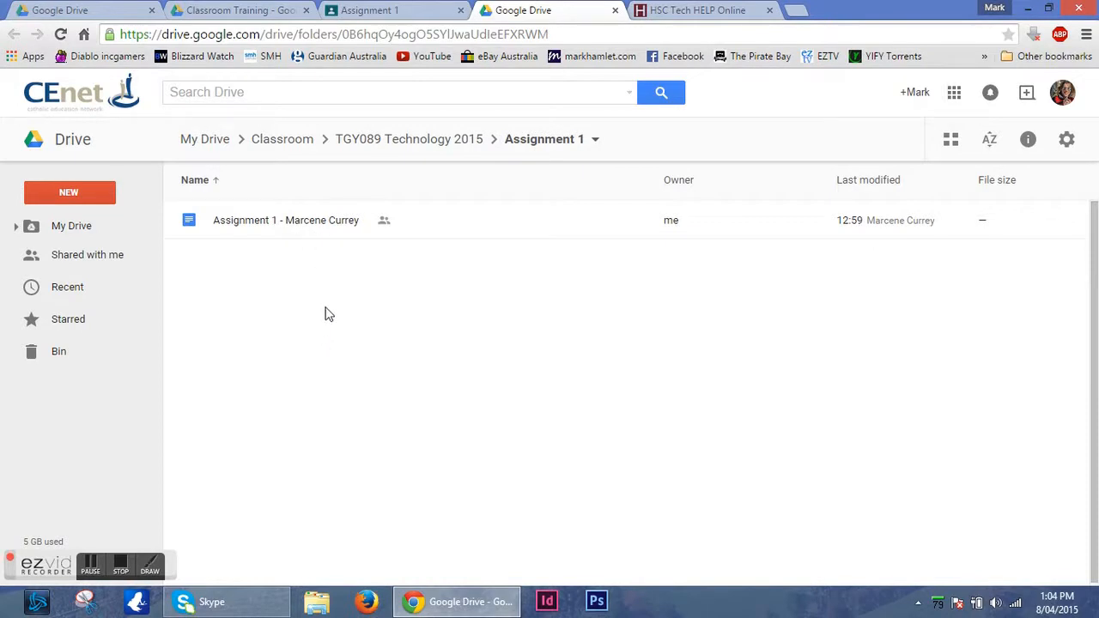
{"action": "left_click", "coordinate": [615, 10]}
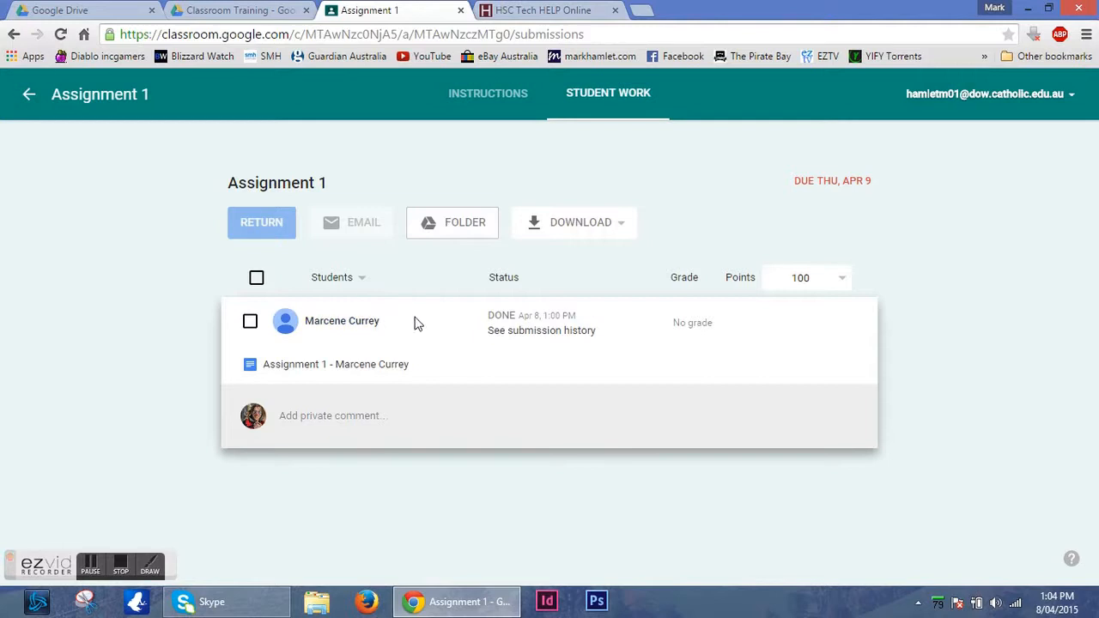
In the student's submitted document, add the comment "What do you mean?" to the first line of text, and close the document.
{"action": "left_click", "coordinate": [360, 371]}
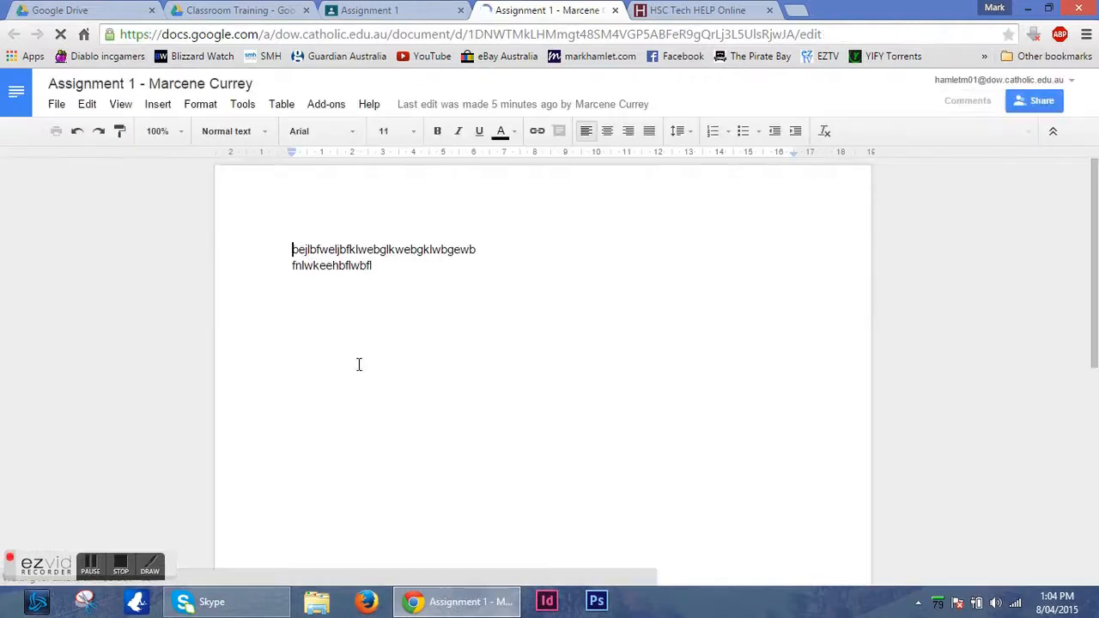
{"action": "left_click", "coordinate": [481, 249]}
{"action": "left_click_drag", "start_coordinate": [481, 249], "coordinate": [277, 243]}
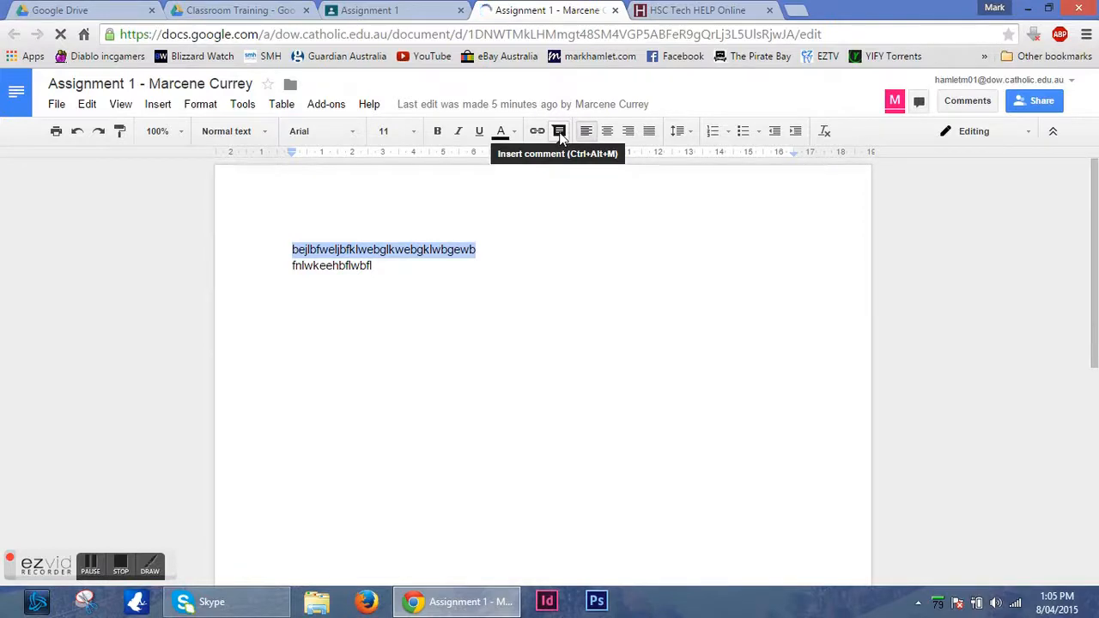
{"action": "left_click", "coordinate": [559, 136]}
{"action": "type", "text": "W"}
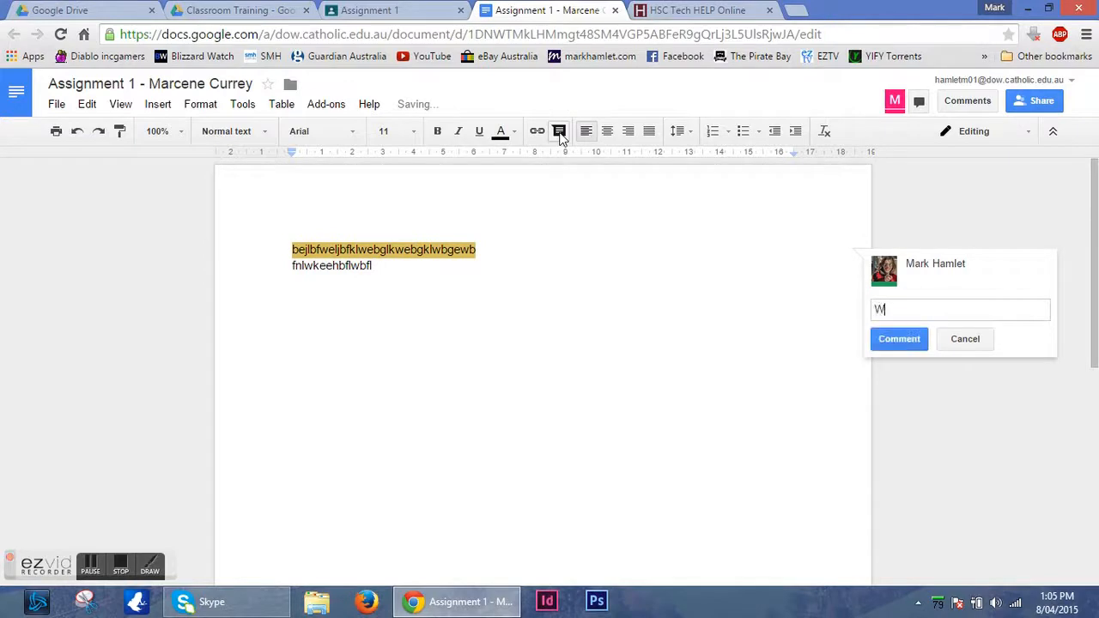
{"action": "type", "text": "hat do you mean?"}
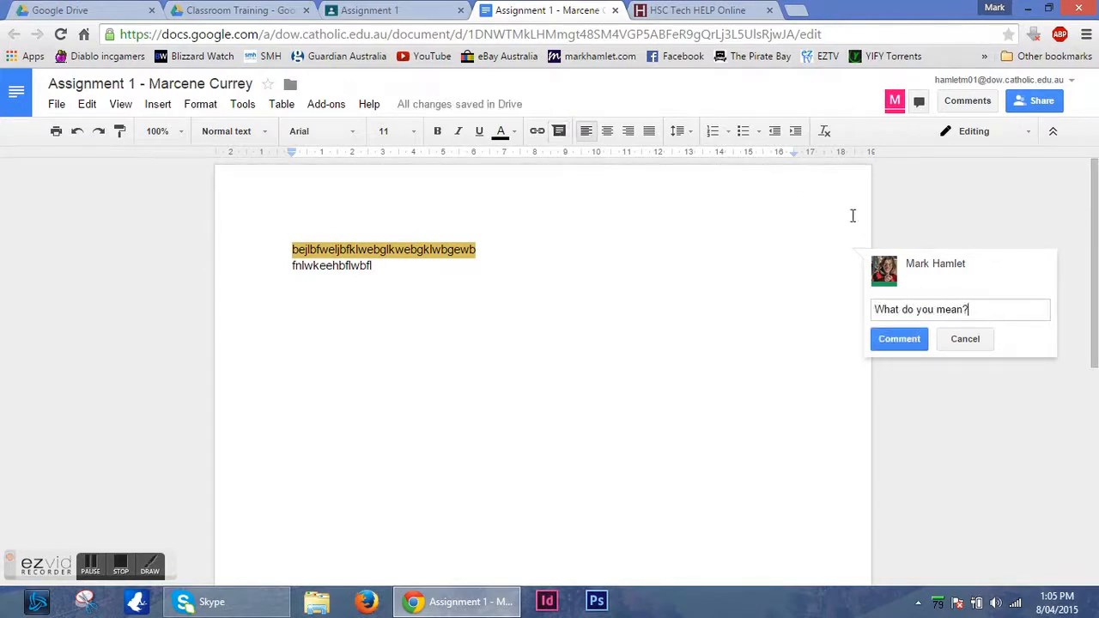
{"action": "left_click", "coordinate": [917, 343]}
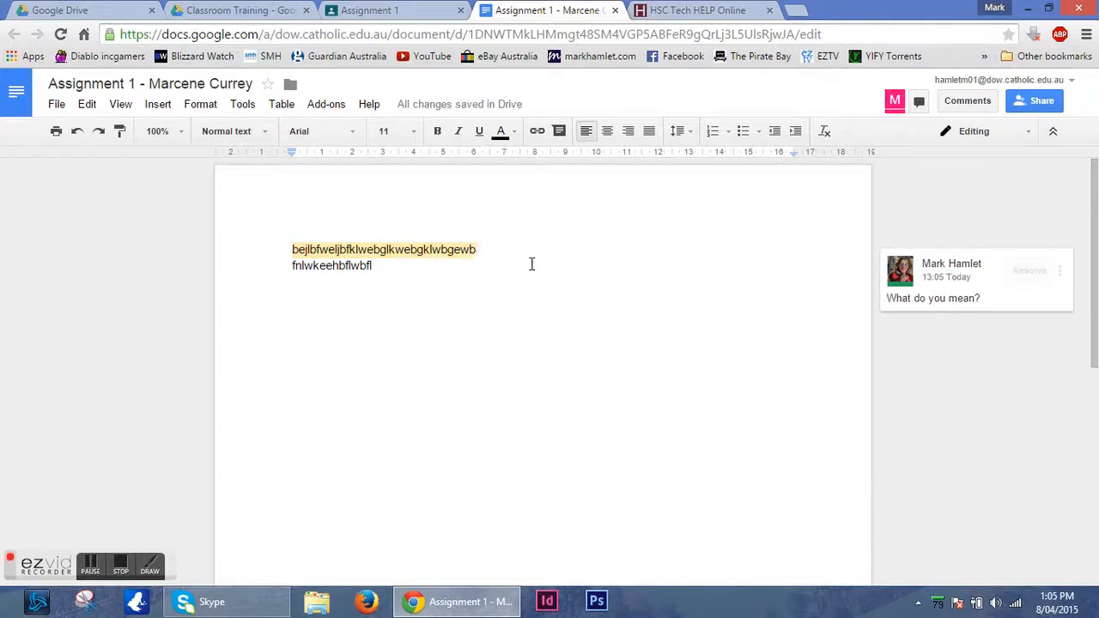
{"action": "left_click", "coordinate": [615, 11]}
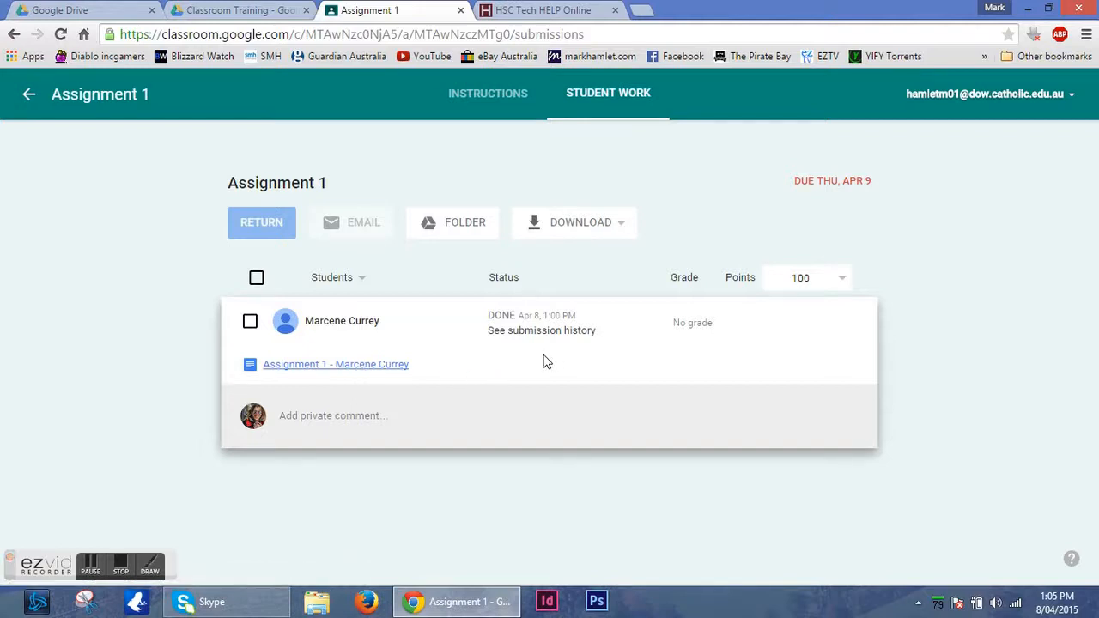
Update Assignment 1's point value to 20 and give the student's submission a grade of 5.
{"action": "left_click", "coordinate": [842, 278]}
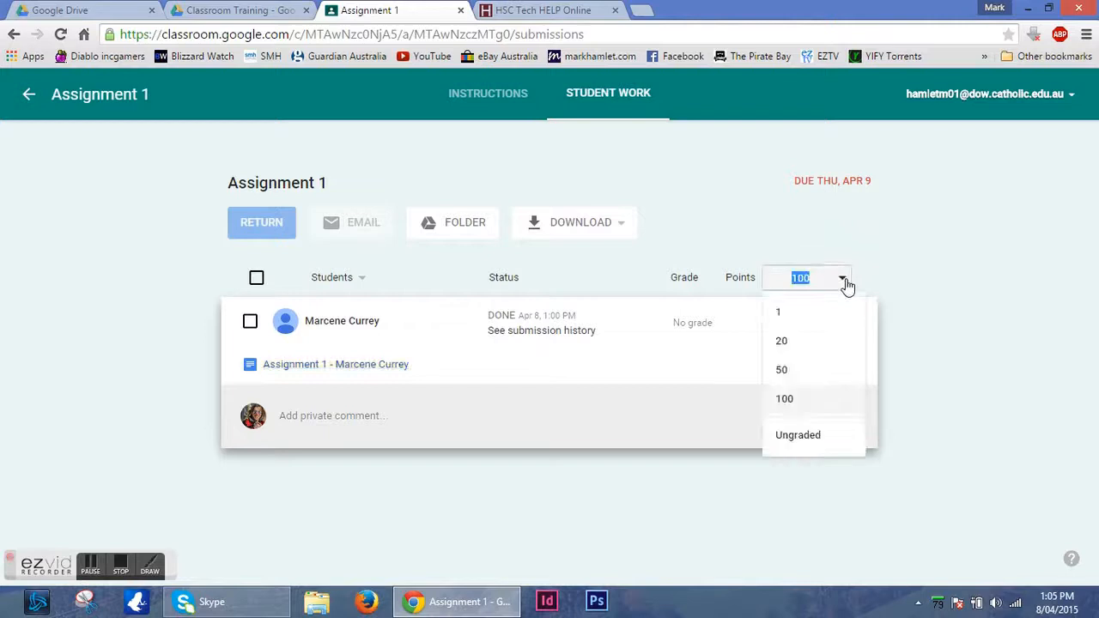
{"action": "left_click", "coordinate": [807, 341]}
{"action": "left_click", "coordinate": [650, 383]}
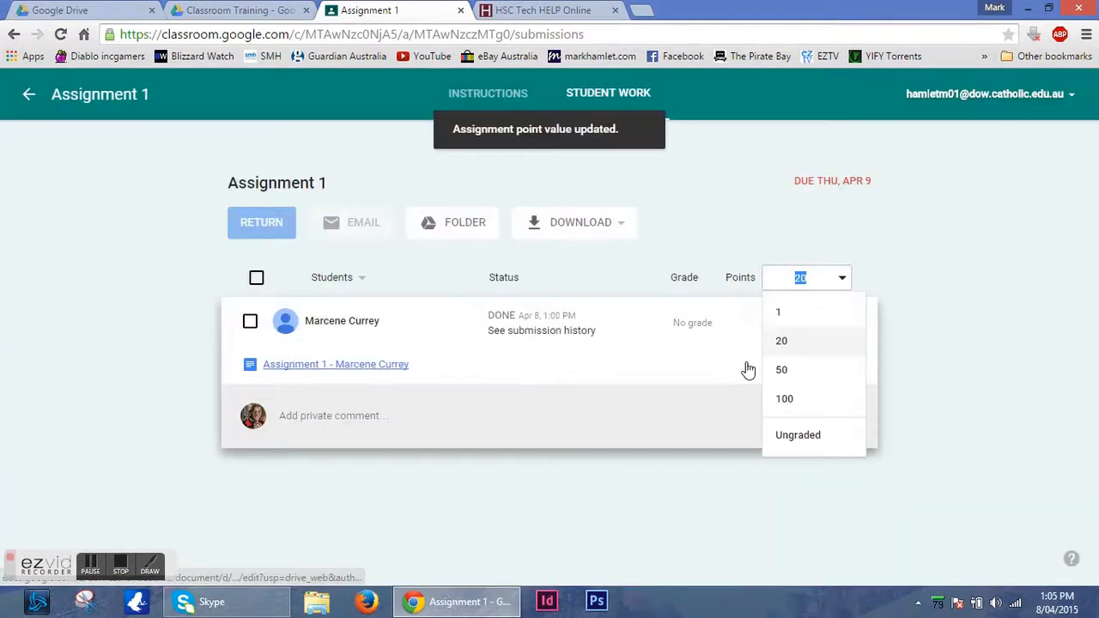
{"action": "left_click", "coordinate": [745, 356]}
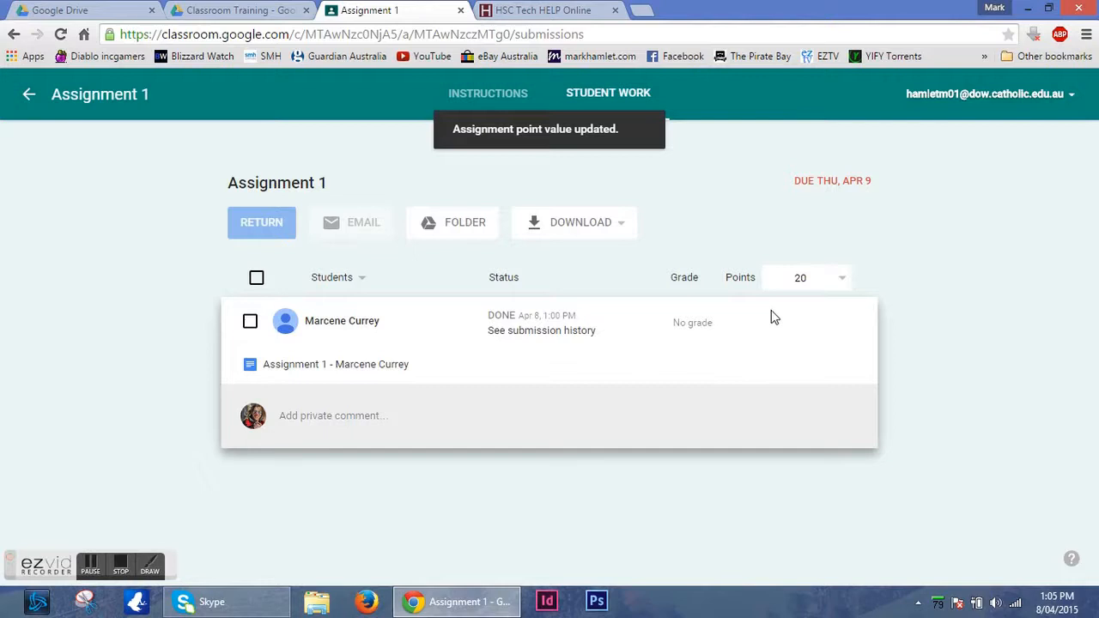
{"action": "left_click", "coordinate": [693, 322]}
{"action": "type", "text": "5"}
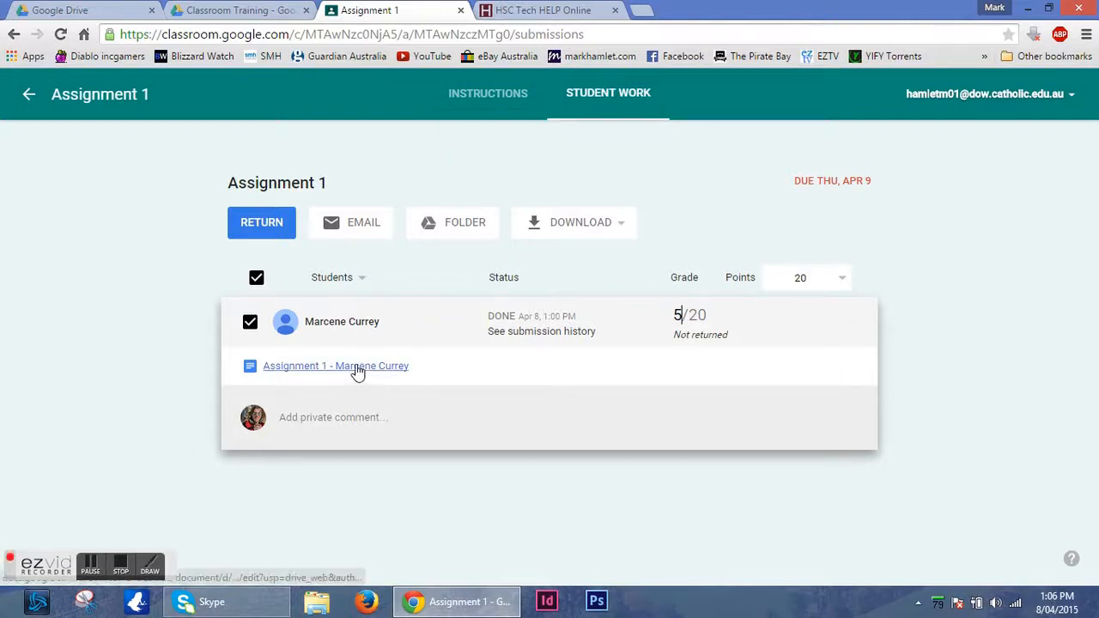
{"action": "left_click", "coordinate": [318, 327]}
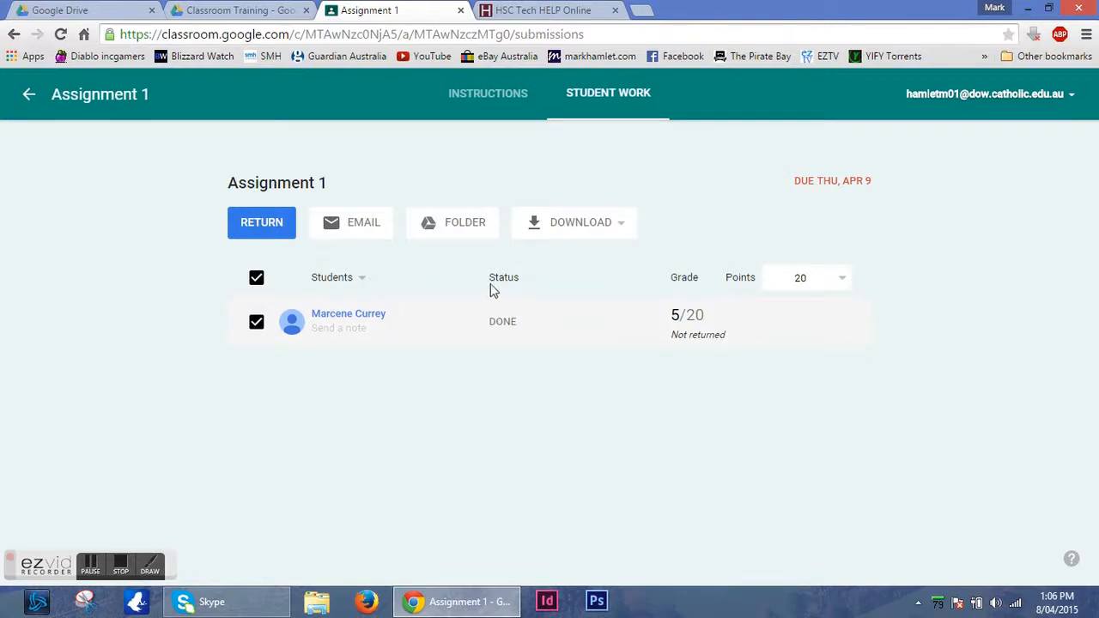
Return the graded submission to the student with the note "Please look at my comments" and go back to the class stream.
{"action": "left_click", "coordinate": [265, 236]}
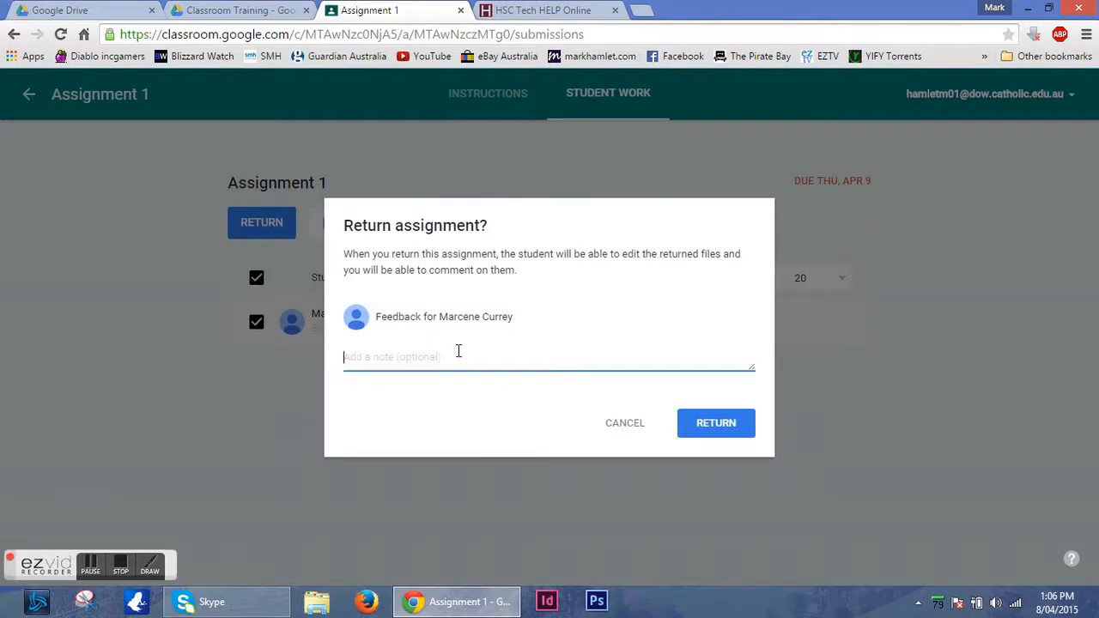
{"action": "type", "text": "Please look at my comments"}
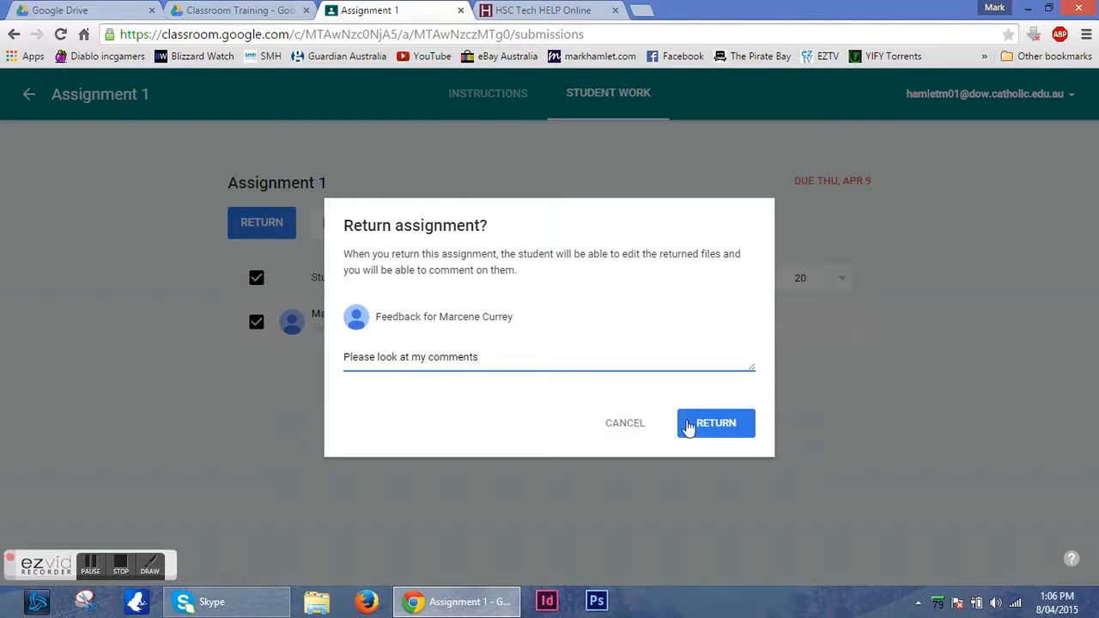
{"action": "left_click", "coordinate": [712, 425]}
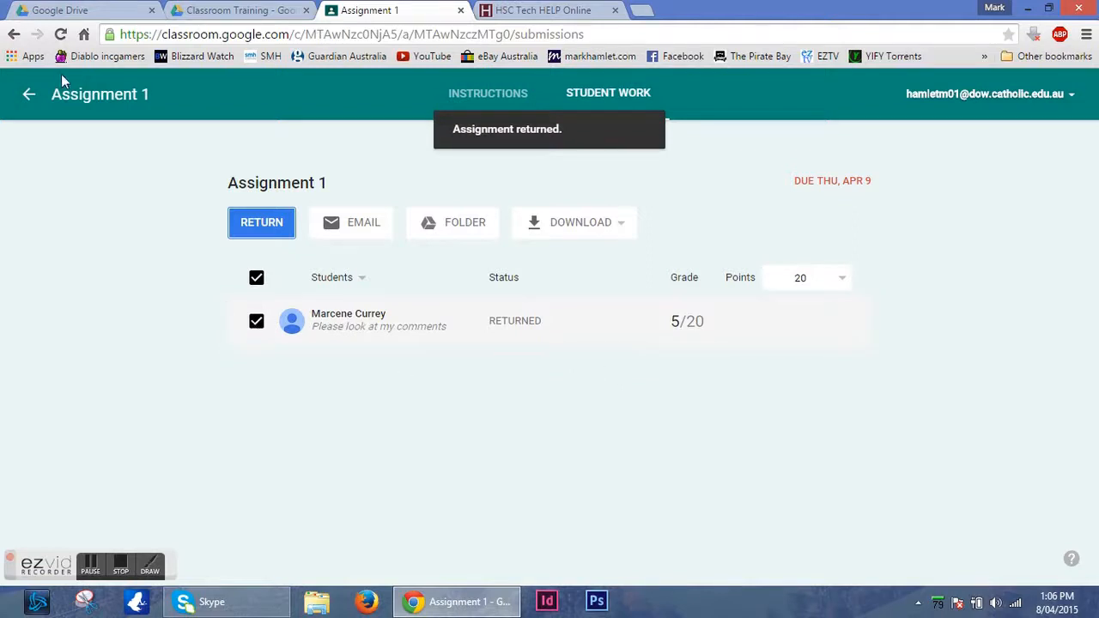
{"action": "left_click", "coordinate": [31, 97]}
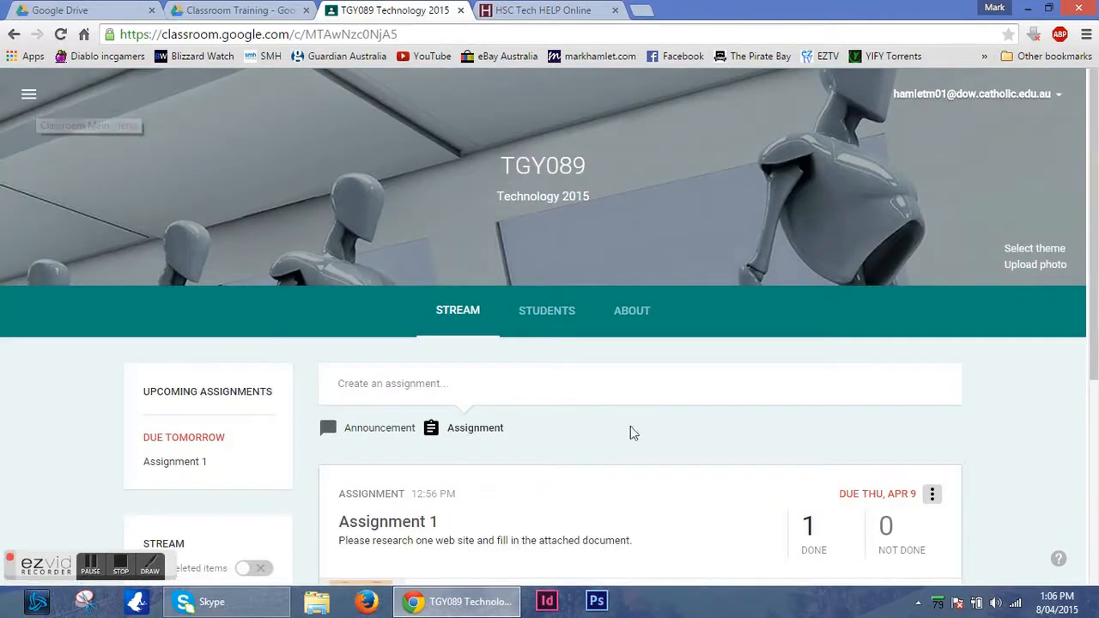
{"action": "scroll", "coordinate": [993, 428], "scroll_direction": "down", "scroll_amount": 4}
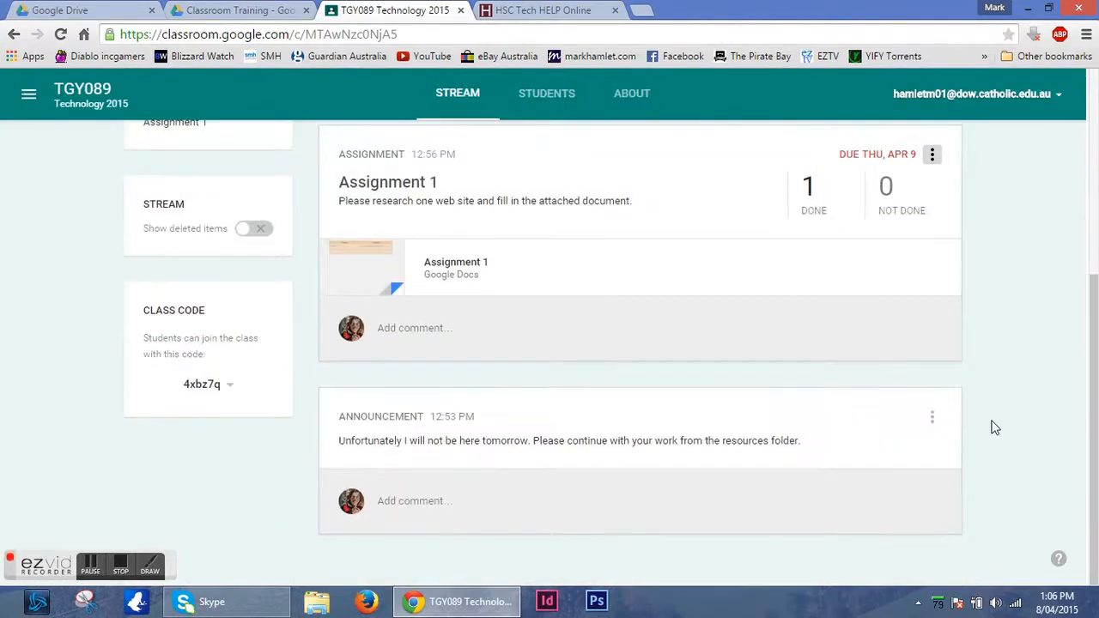